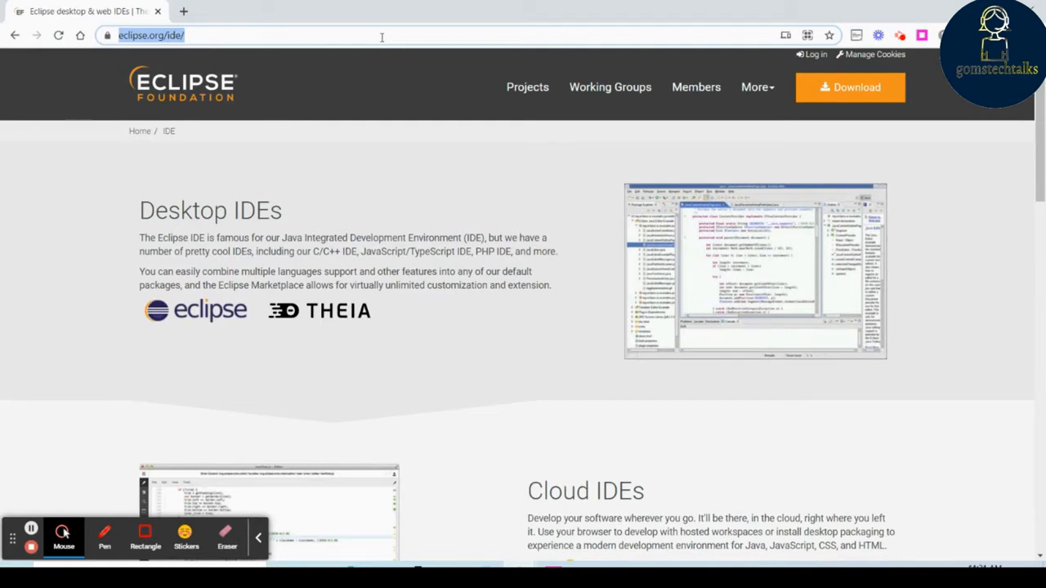
Open the Eclipse downloads page and start downloading the Eclipse IDE 2021-03 x86_64 installer.
{"action": "left_click", "coordinate": [382, 37]}
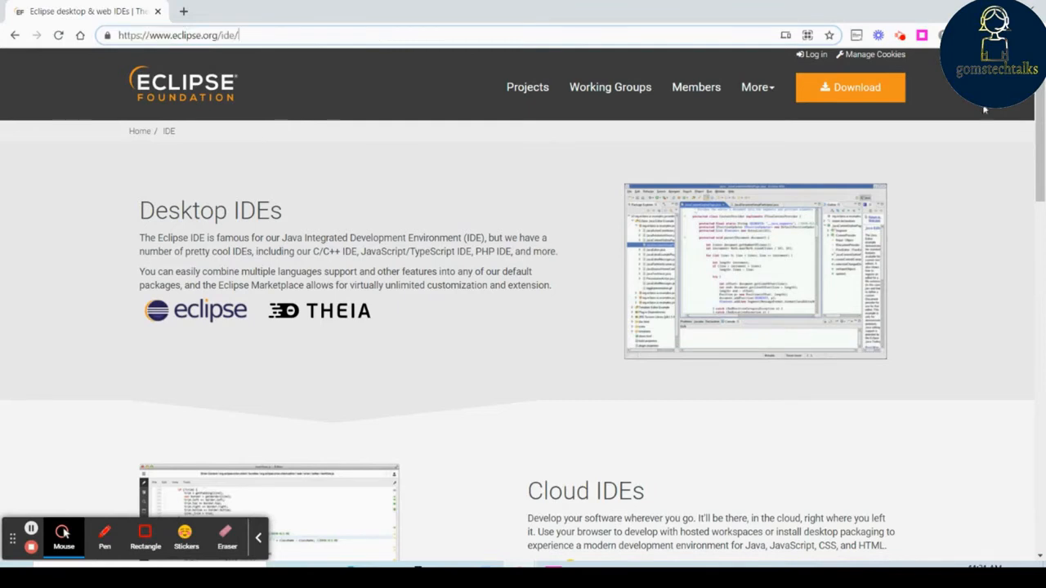
{"action": "left_click", "coordinate": [1041, 120]}
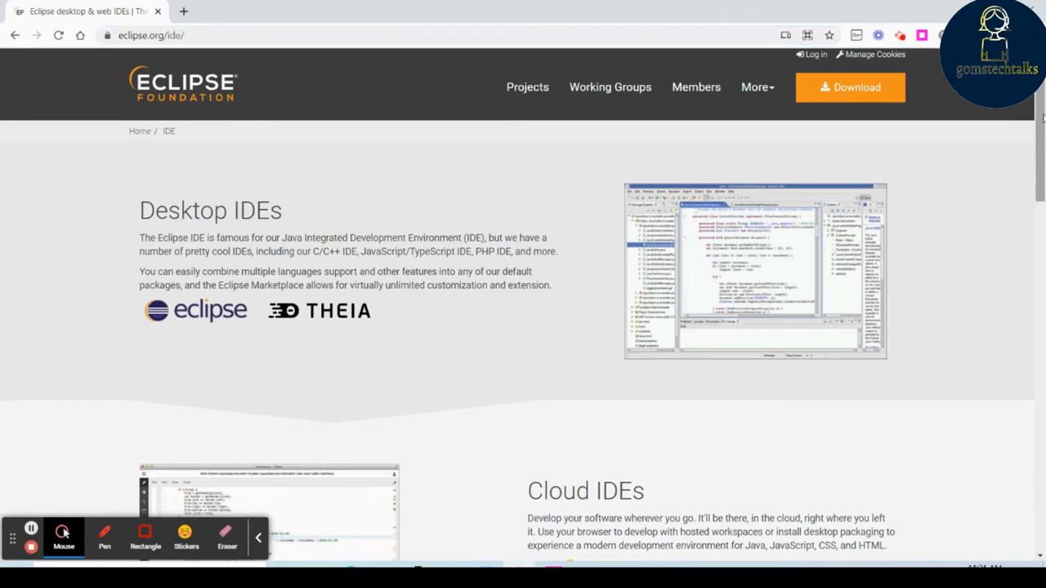
{"action": "left_click", "coordinate": [875, 96]}
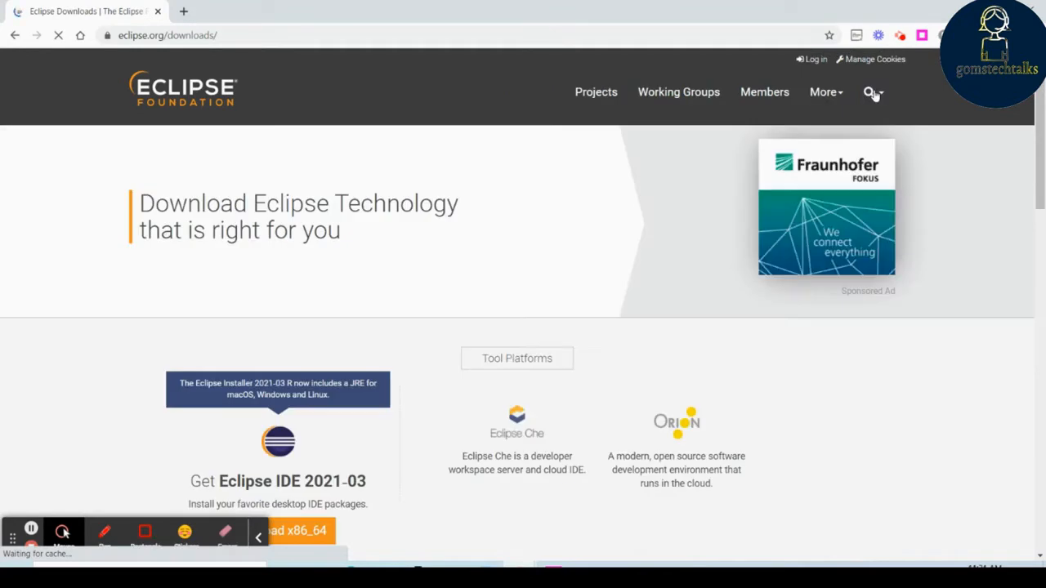
{"action": "left_click_drag", "start_coordinate": [1043, 191], "coordinate": [1043, 218]}
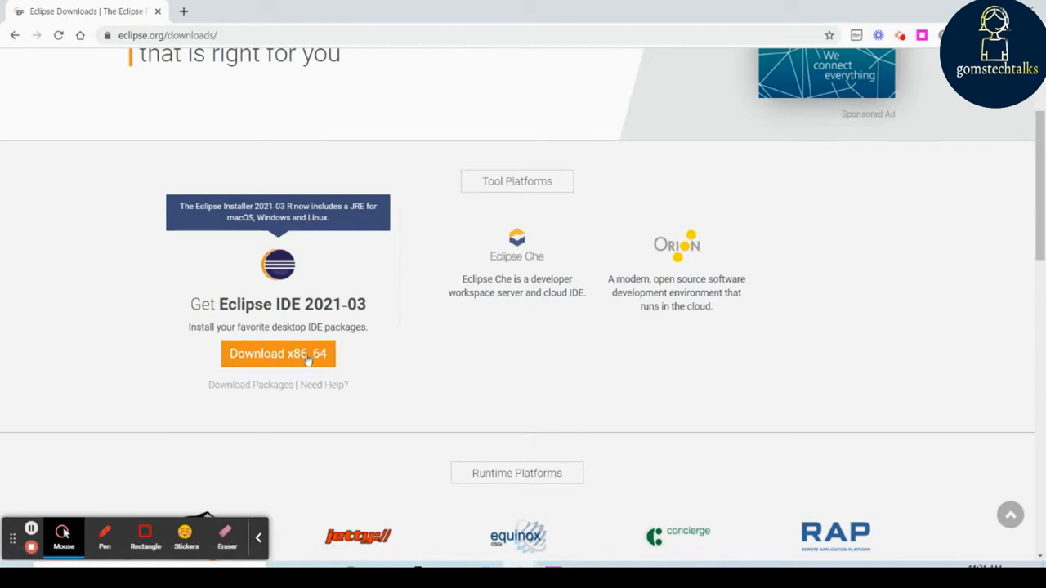
{"action": "left_click", "coordinate": [272, 363]}
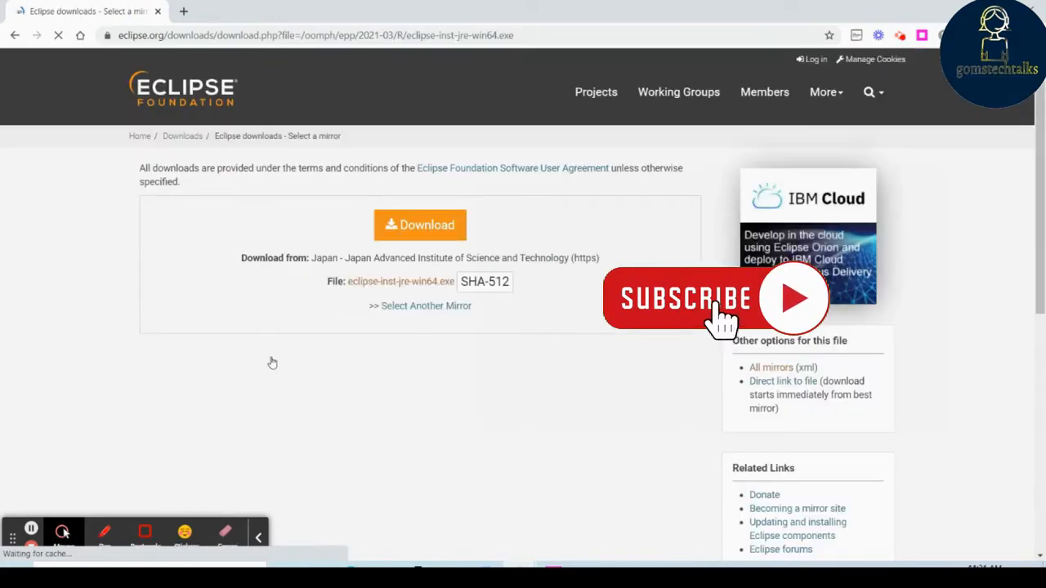
{"action": "left_click", "coordinate": [426, 228]}
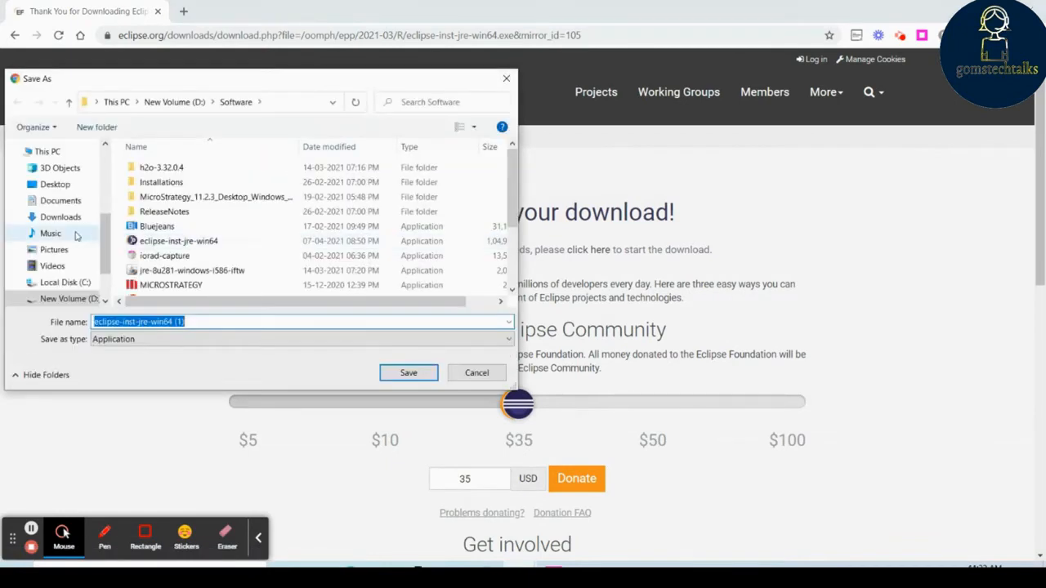
Save the installer to the Desktop as eclipse-inst-jre-win64.
{"action": "left_click", "coordinate": [49, 151]}
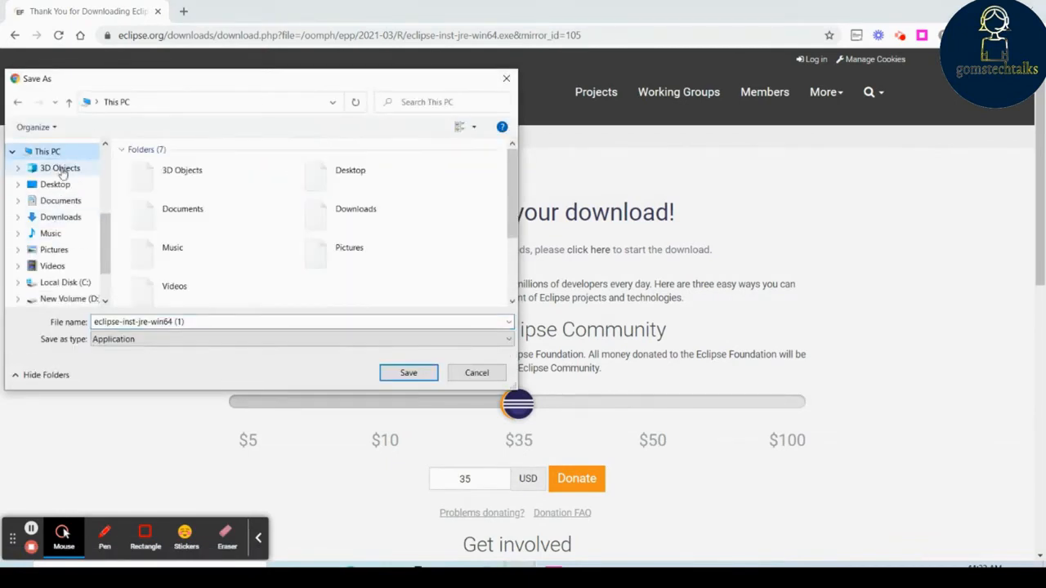
{"action": "left_click", "coordinate": [63, 186]}
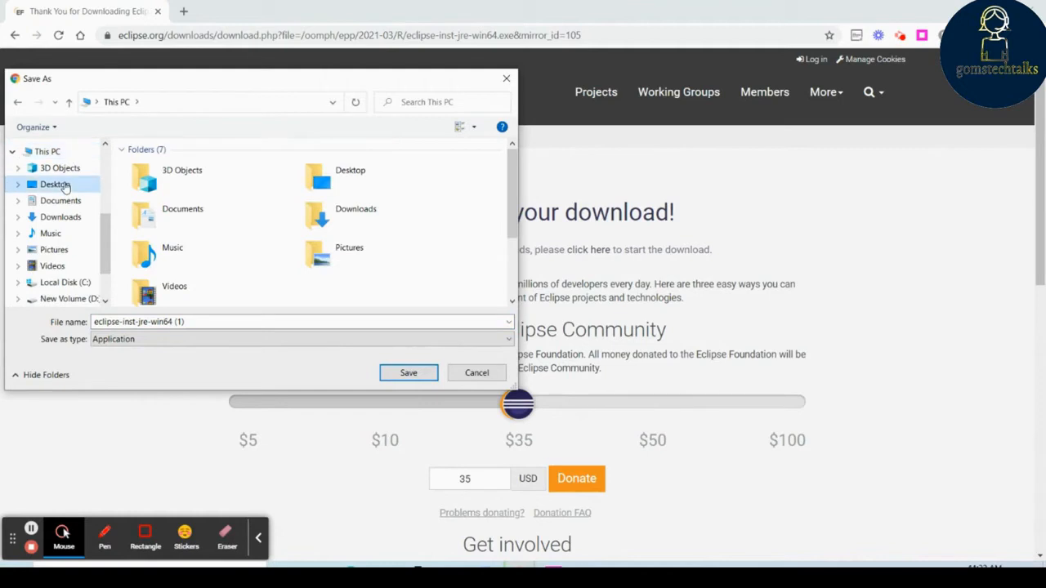
{"action": "left_click", "coordinate": [281, 317]}
{"action": "left_click", "coordinate": [281, 317]}
{"action": "key", "text": "BackSpace"}
{"action": "key", "text": "BackSpace"}
{"action": "key", "text": "BackSpace"}
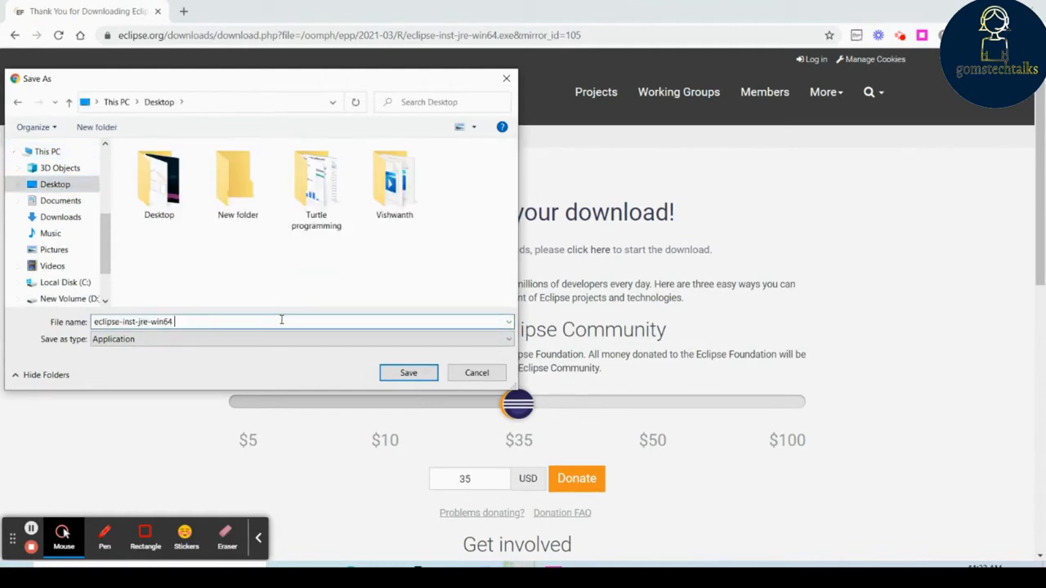
{"action": "left_click", "coordinate": [417, 379]}
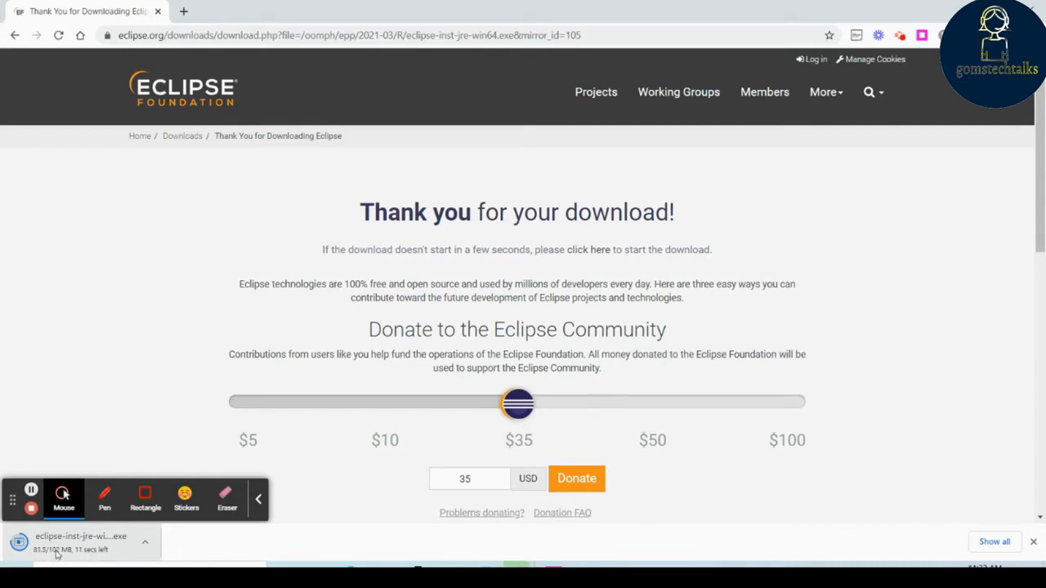
Run the downloaded eclipse-inst-jre-win64.exe installer.
{"action": "left_click", "coordinate": [260, 504]}
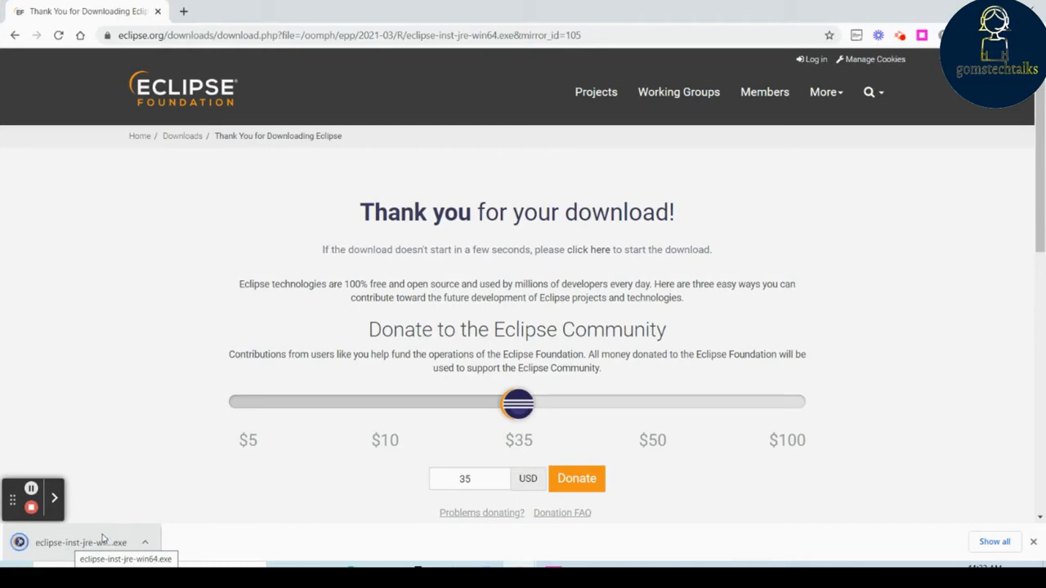
{"action": "left_click", "coordinate": [103, 541]}
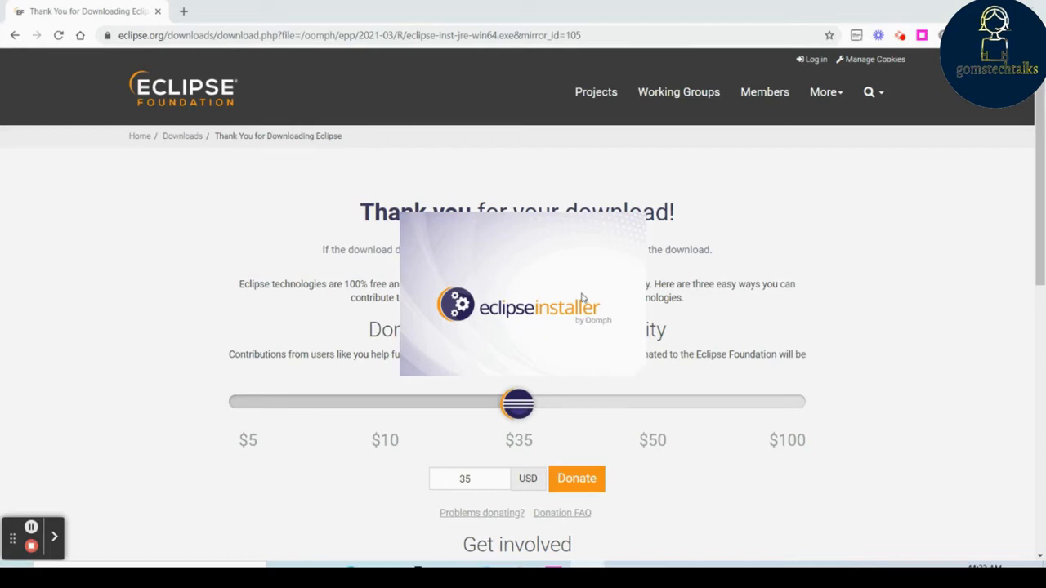
{"action": "left_click", "coordinate": [30, 527]}
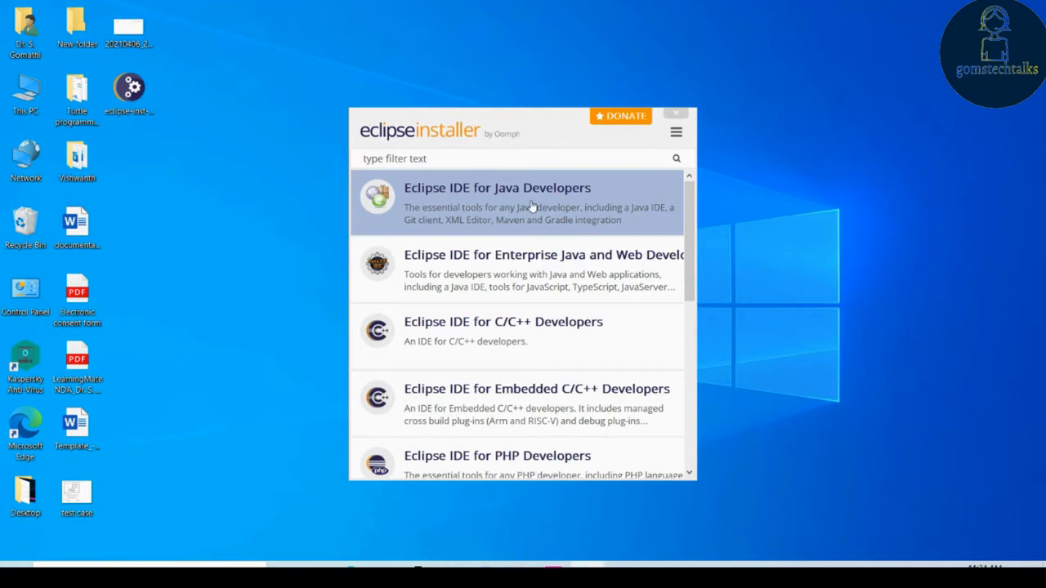
Install Eclipse IDE for Java Developers with the default folder and shortcut options, and launch it.
{"action": "mouse_move", "coordinate": [689, 212]}
{"action": "left_mouse_down"}
{"action": "mouse_move", "coordinate": [703, 258]}
{"action": "mouse_move", "coordinate": [702, 456]}
{"action": "mouse_move", "coordinate": [692, 205]}
{"action": "left_mouse_up"}
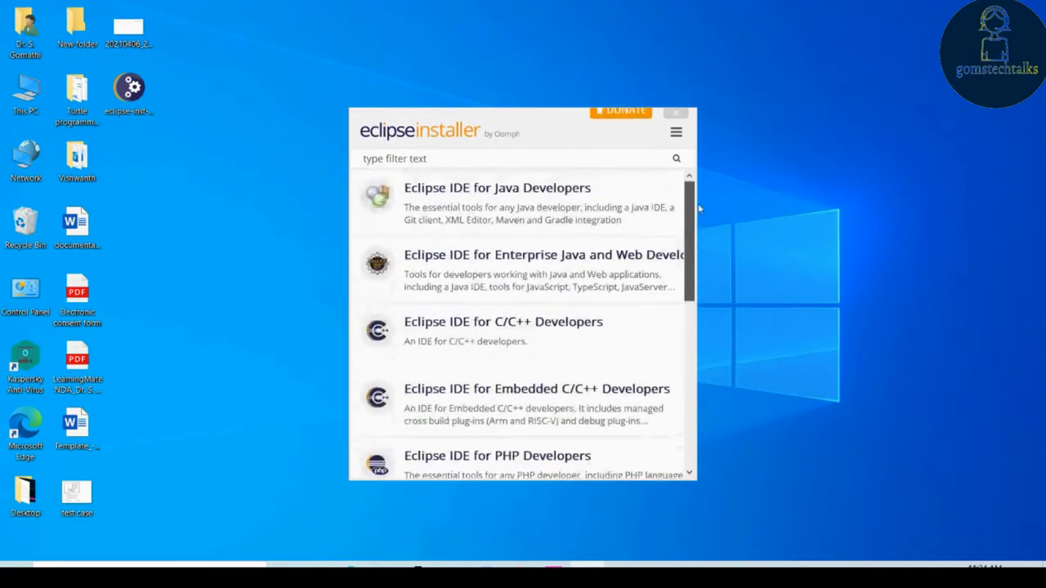
{"action": "left_click", "coordinate": [532, 194]}
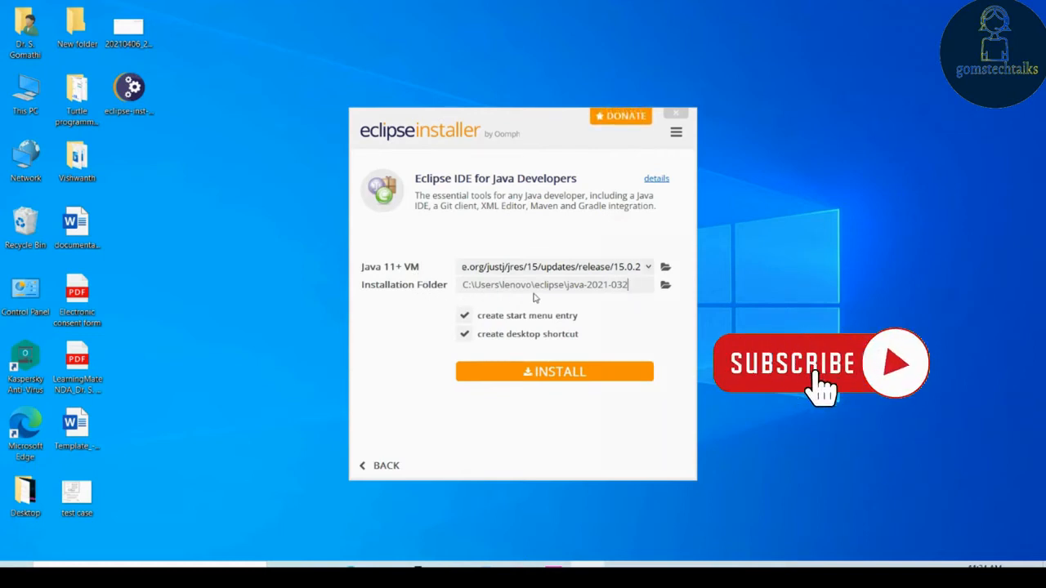
{"action": "left_click", "coordinate": [552, 372]}
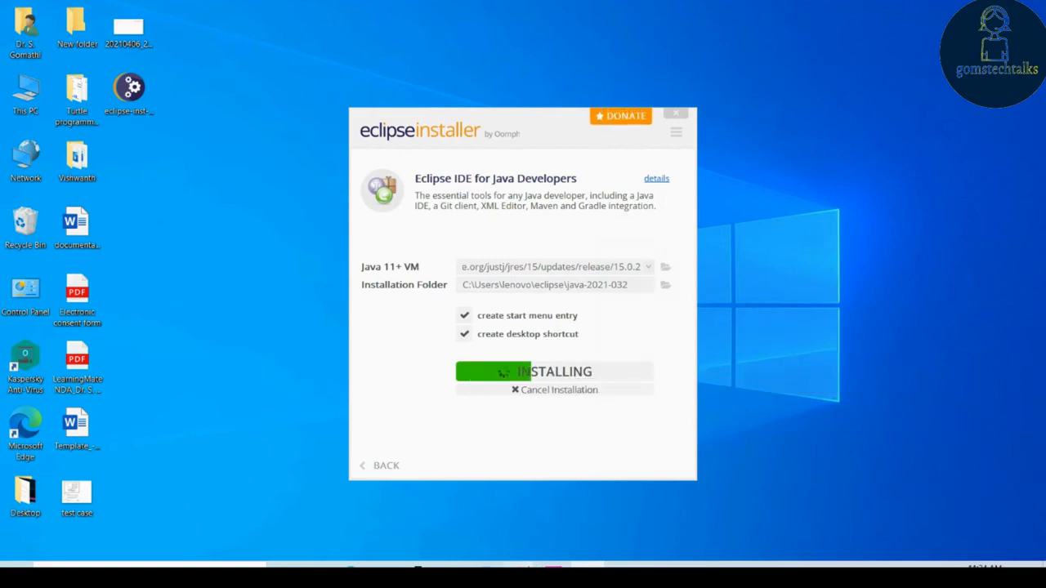
{"action": "mouse_move", "coordinate": [530, 567]}
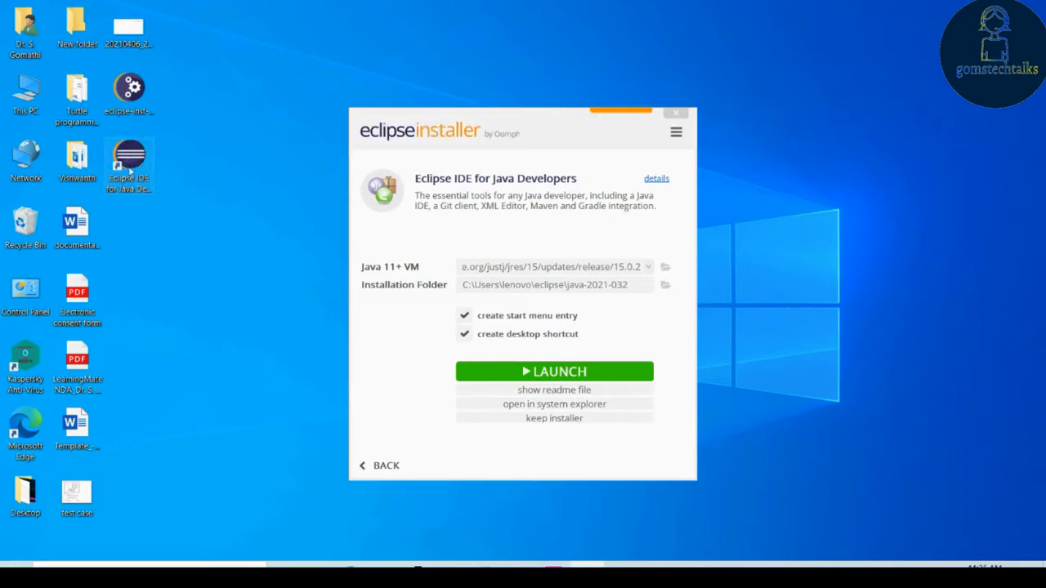
{"action": "left_click", "coordinate": [576, 373]}
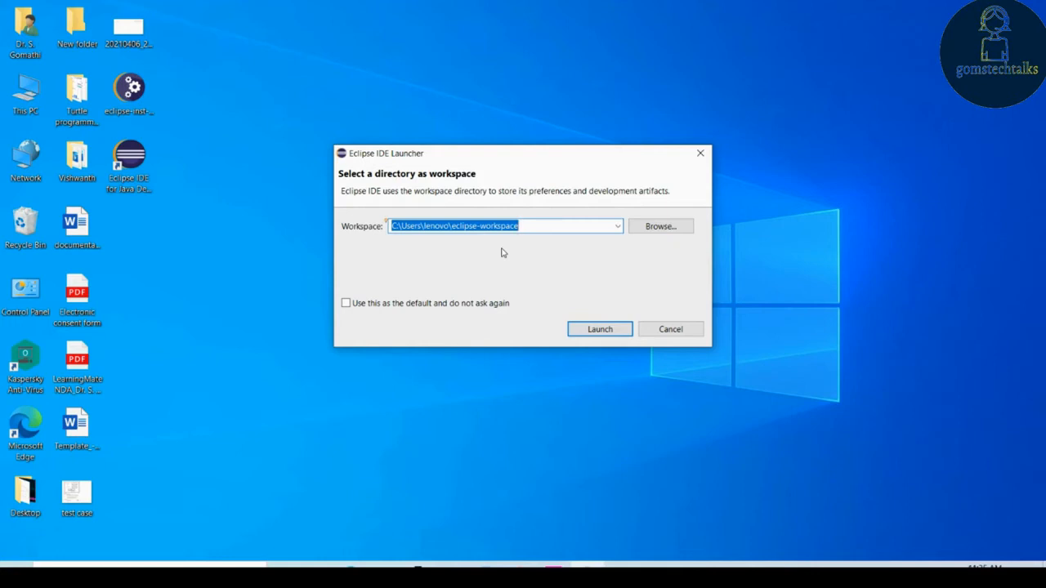
{"action": "left_click", "coordinate": [672, 228]}
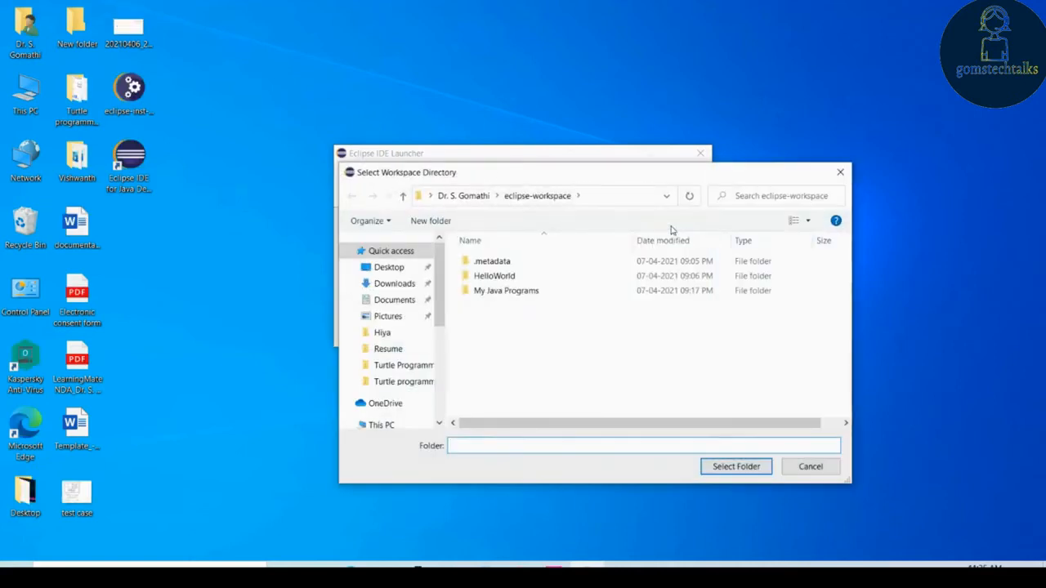
{"action": "left_click_drag", "start_coordinate": [447, 313], "coordinate": [443, 384]}
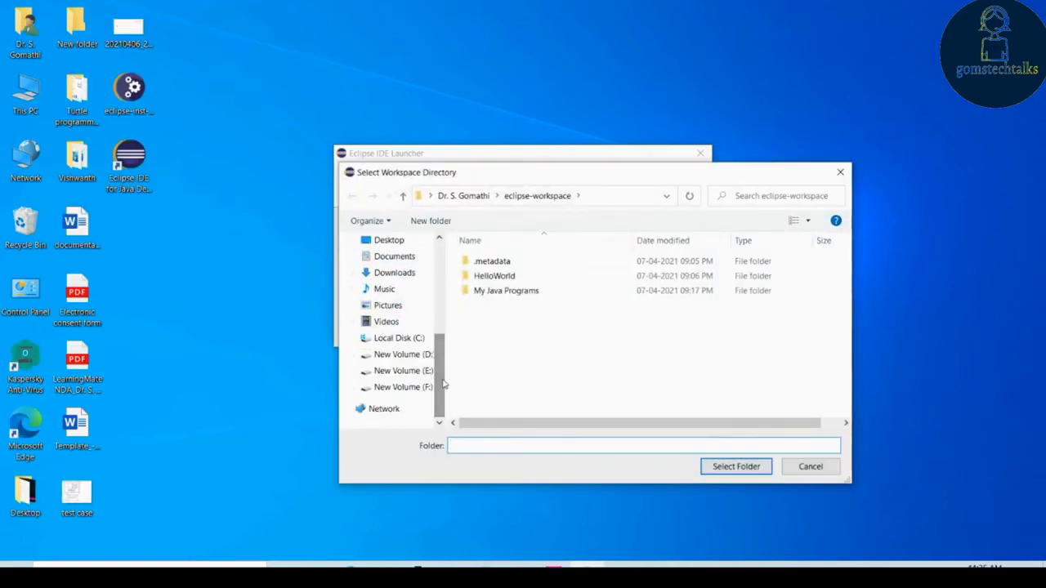
{"action": "left_click", "coordinate": [403, 389]}
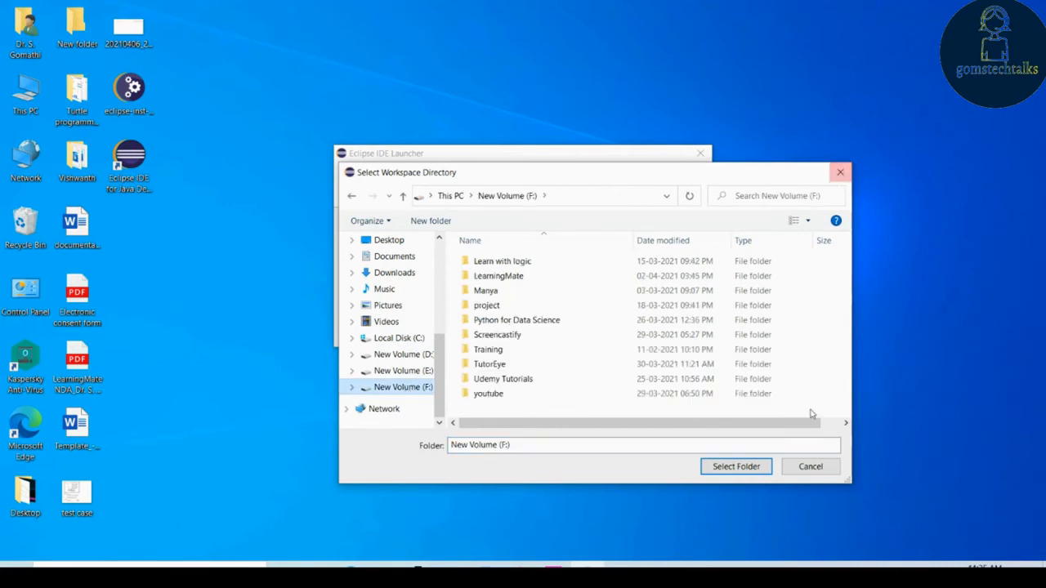
{"action": "left_click", "coordinate": [804, 473]}
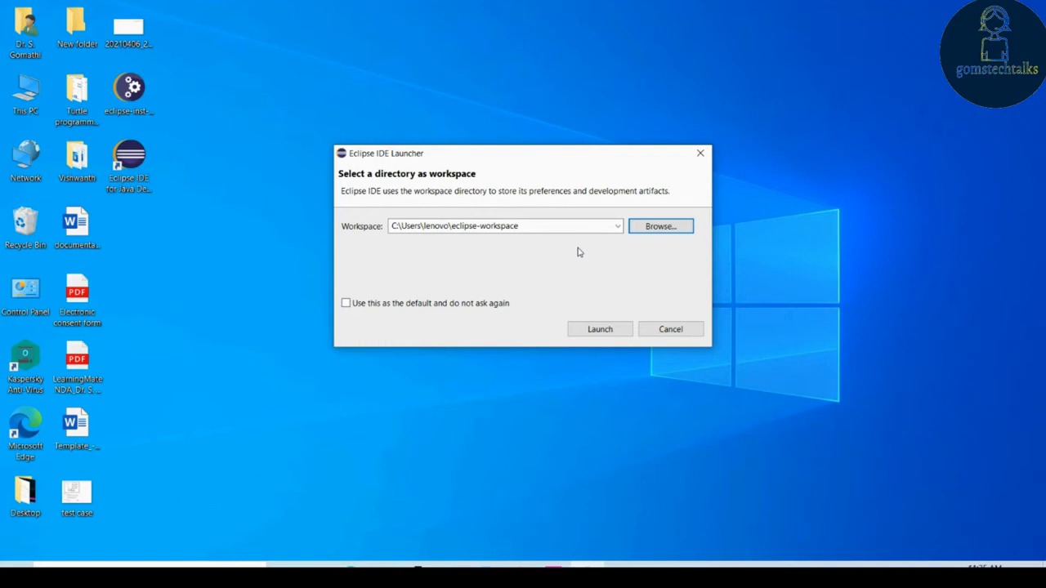
Launch the IDE with the default eclipse-workspace directory and close the HelloWorld.java editor.
{"action": "left_click", "coordinate": [601, 329]}
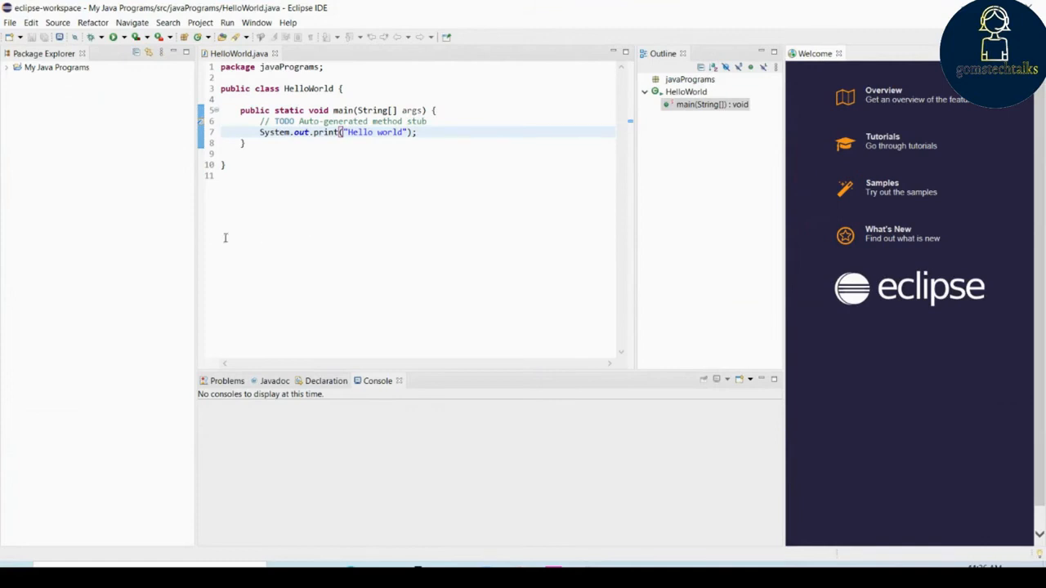
{"action": "left_click", "coordinate": [275, 54]}
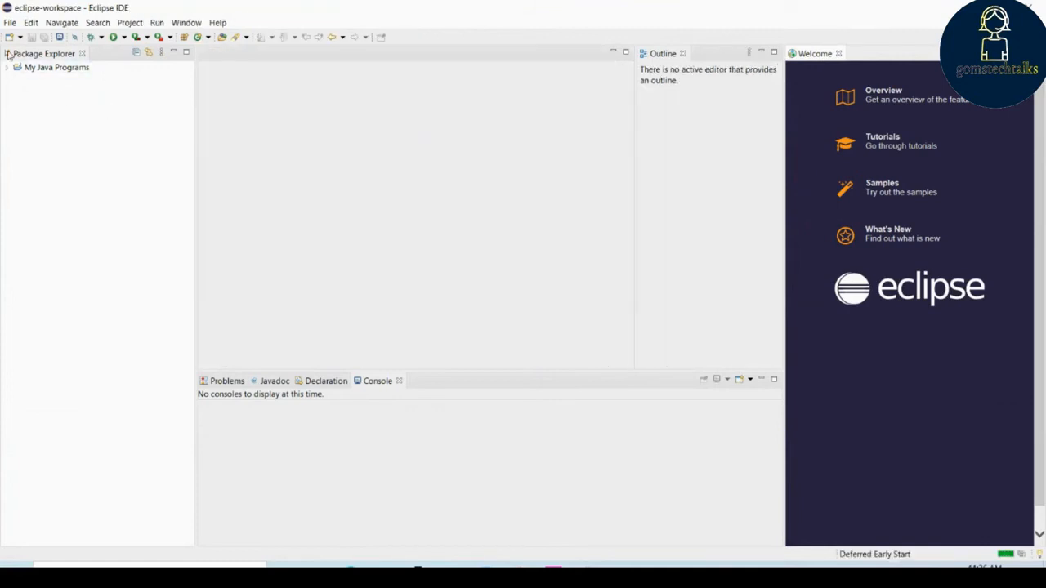
Start a new Java project and name it Java Programs.
{"action": "left_click", "coordinate": [10, 23]}
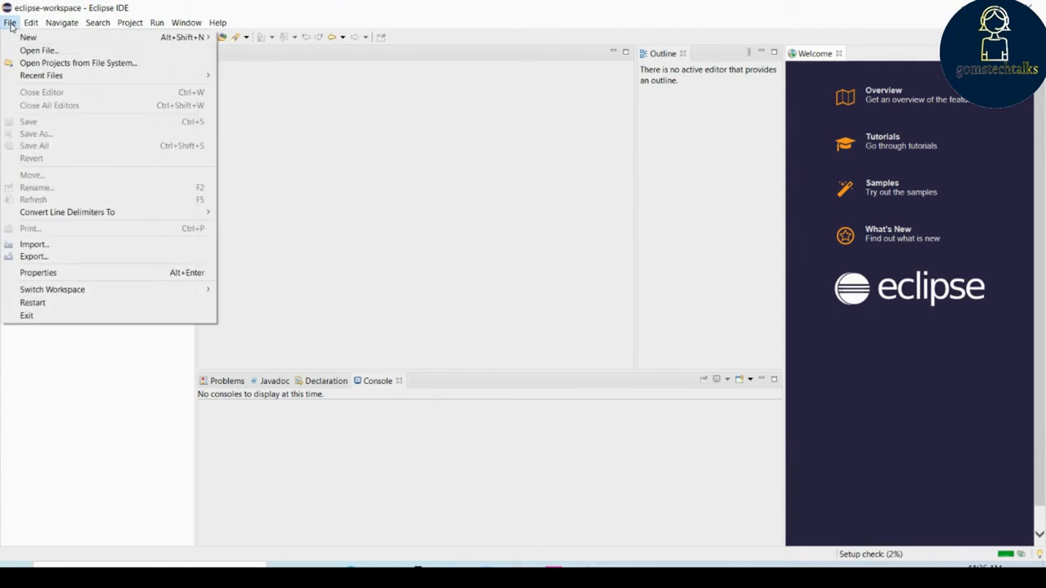
{"action": "mouse_move", "coordinate": [98, 38]}
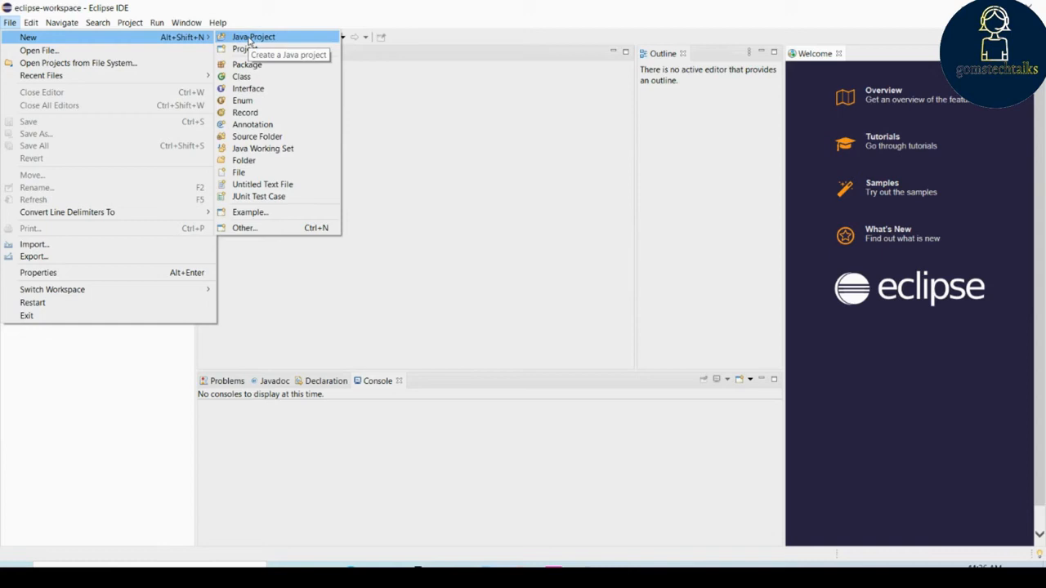
{"action": "left_click", "coordinate": [249, 38]}
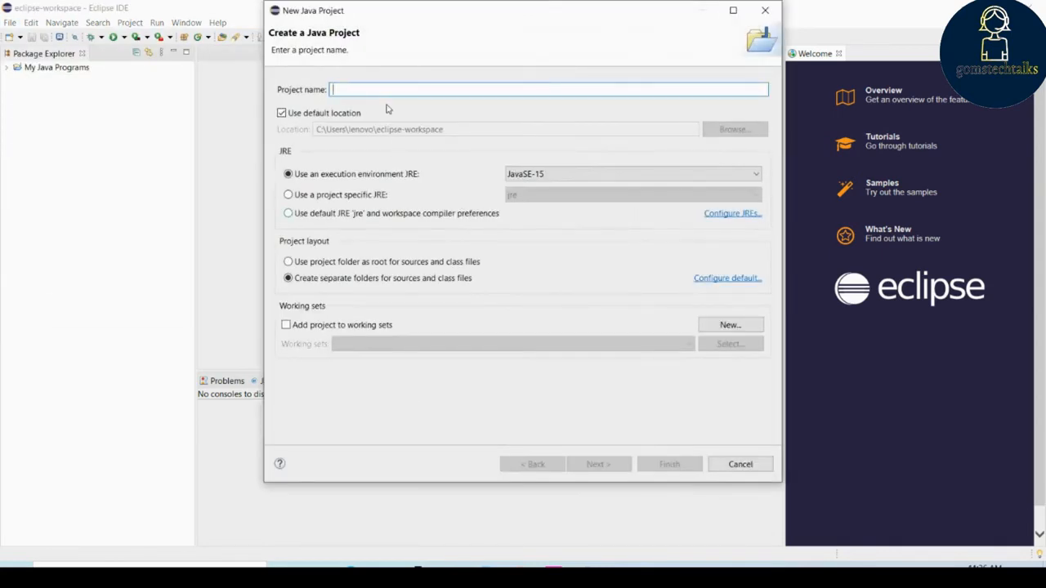
{"action": "type", "text": "Jaa"}
{"action": "key", "text": "BackSpace"}
{"action": "type", "text": "va"}
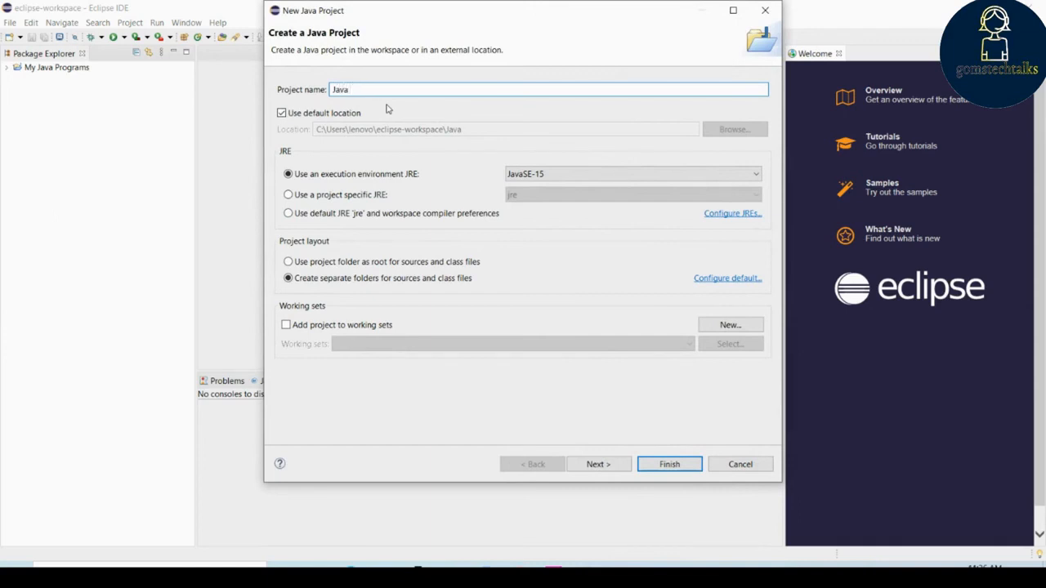
{"action": "type", "text": " Programs"}
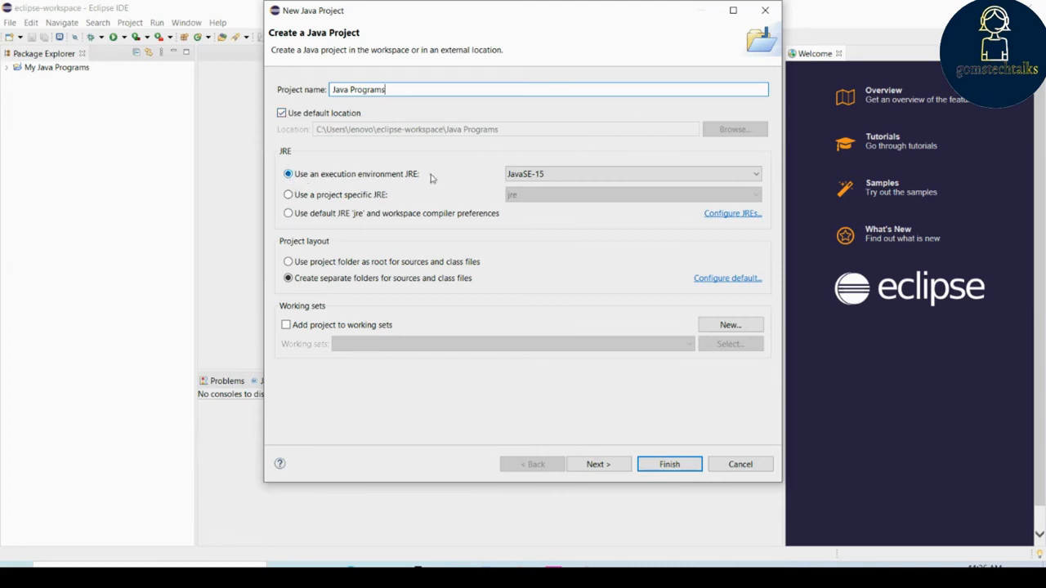
Create the project with the JavaSE-15 execution environment and without a module-info.java file.
{"action": "left_click", "coordinate": [574, 178]}
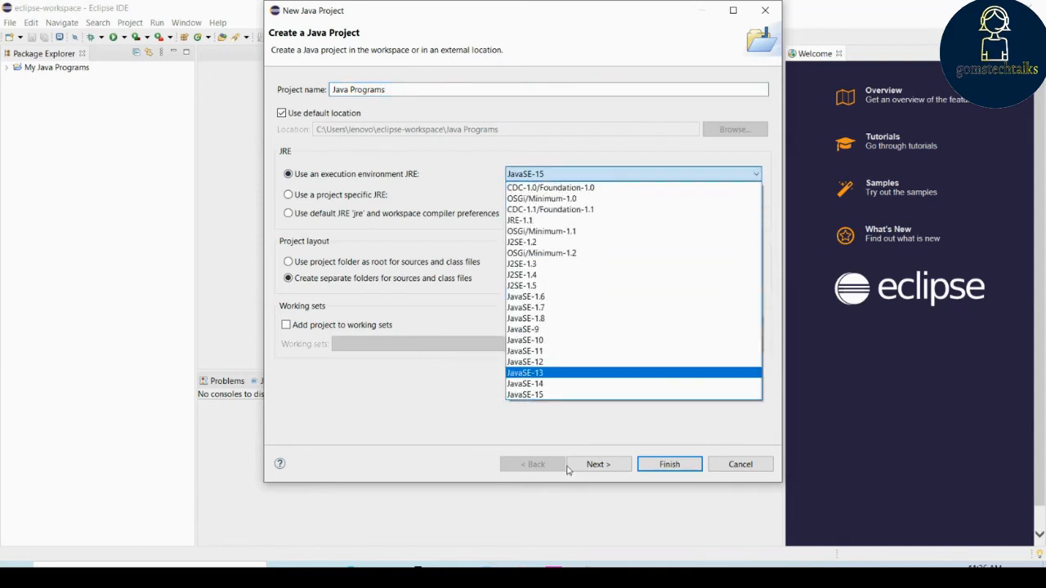
{"action": "left_click", "coordinate": [564, 135]}
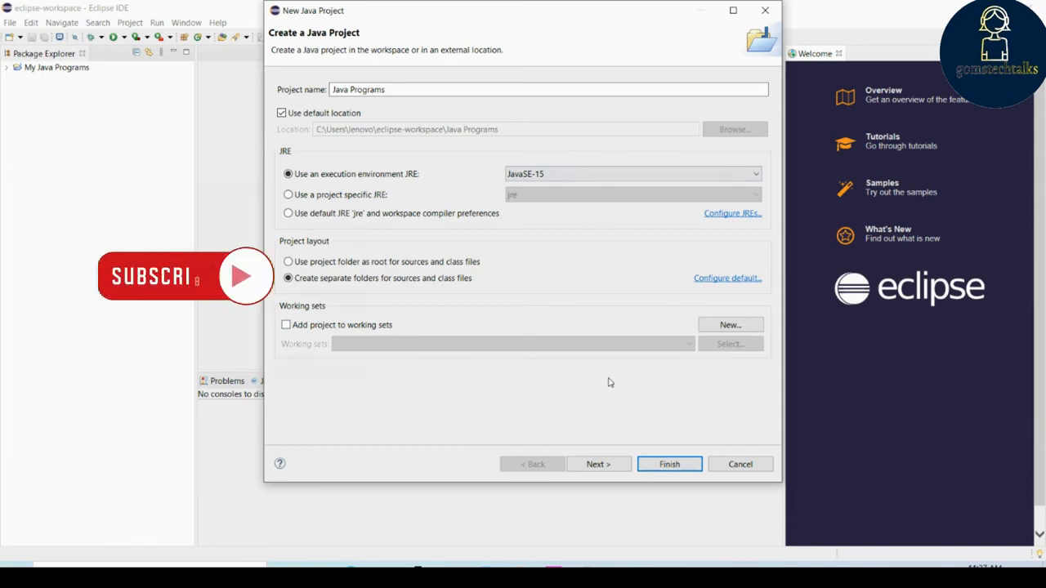
{"action": "left_click", "coordinate": [654, 464]}
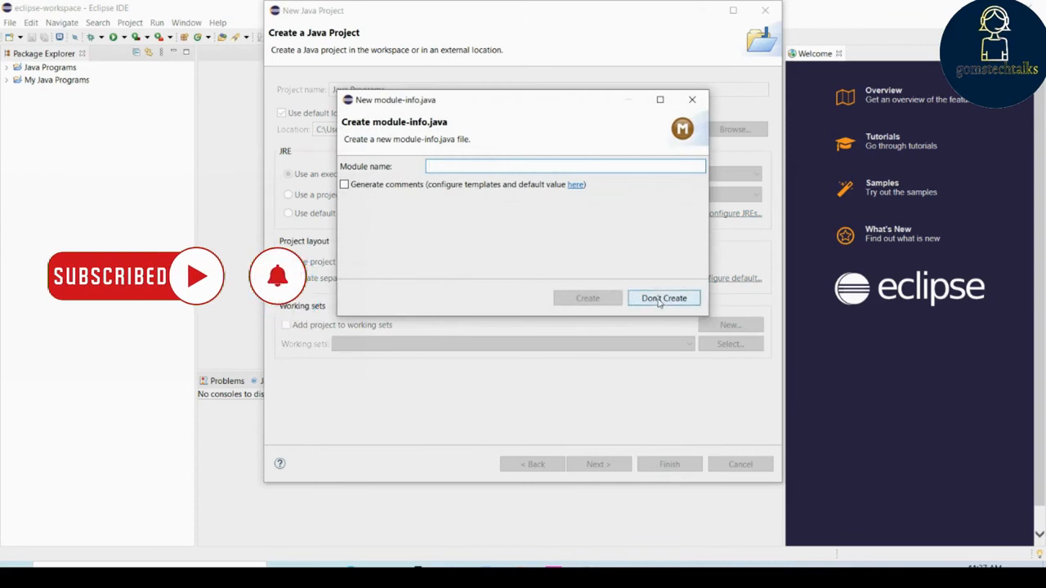
{"action": "left_click", "coordinate": [659, 299]}
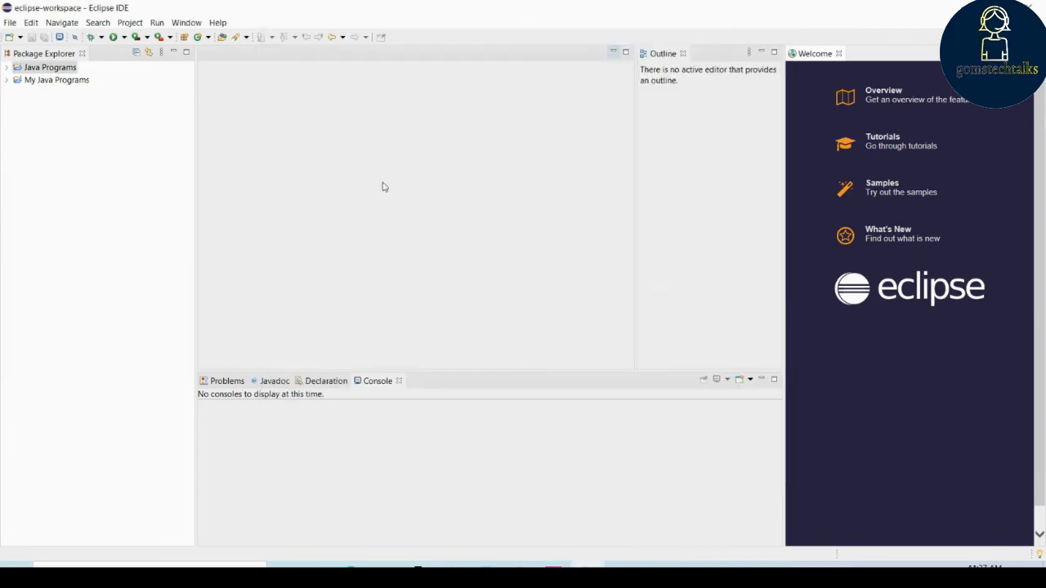
Start a new class in the Java Programs project and set its package to basicPack.
{"action": "left_click", "coordinate": [43, 69]}
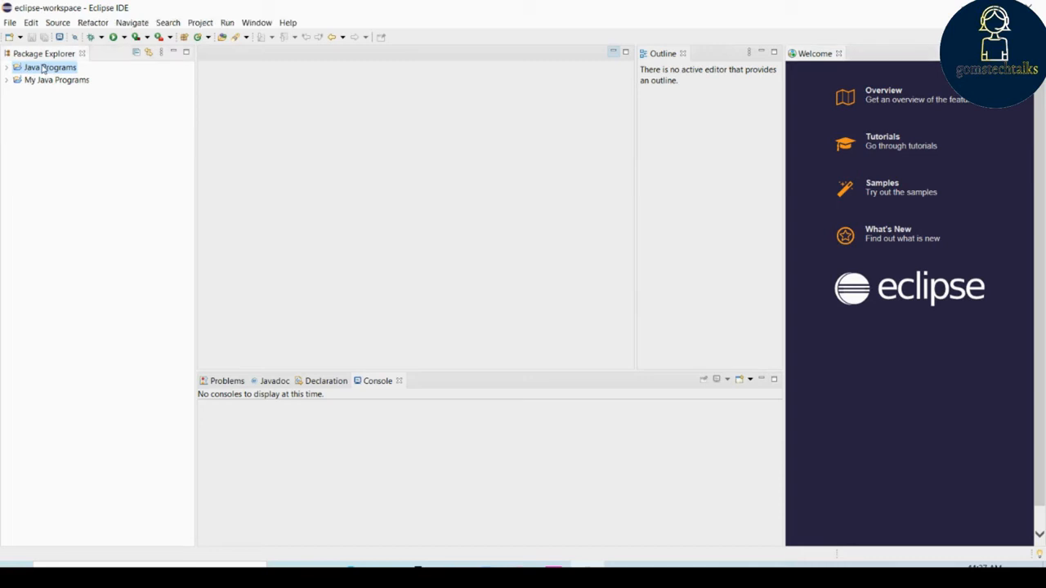
{"action": "right_click", "coordinate": [43, 70]}
{"action": "mouse_move", "coordinate": [73, 73]}
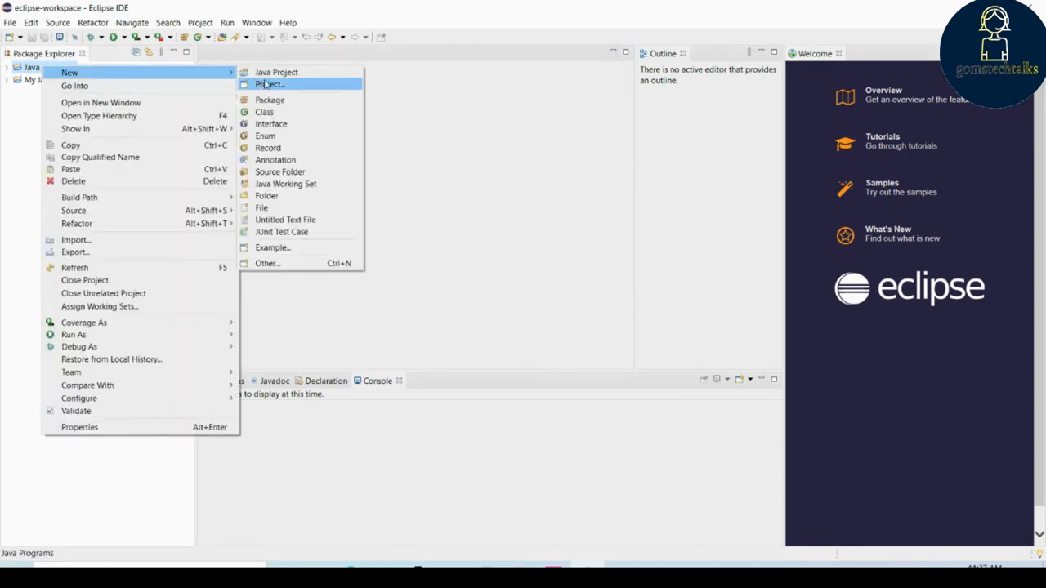
{"action": "left_click", "coordinate": [261, 114]}
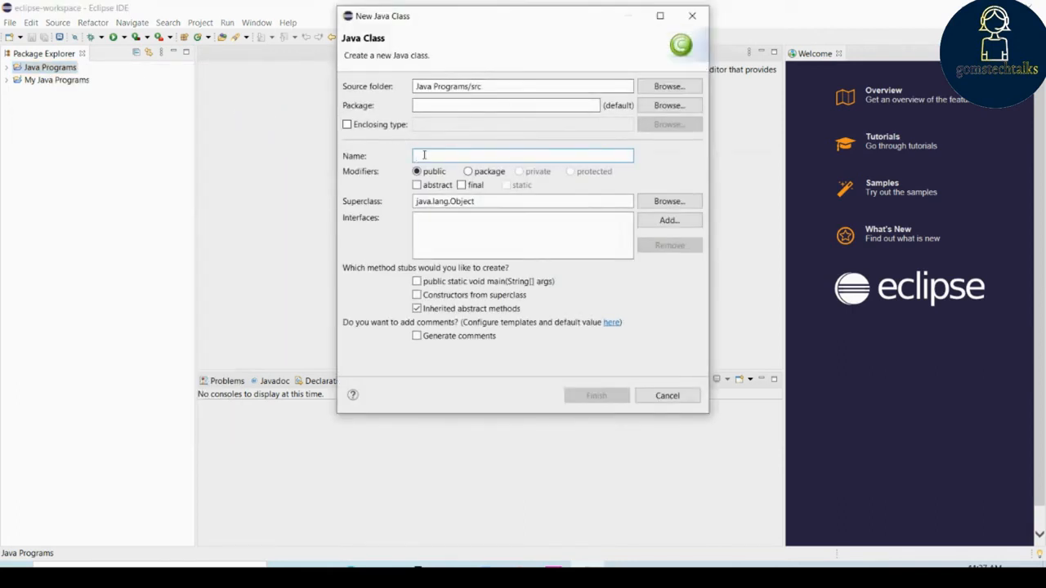
{"action": "left_click", "coordinate": [436, 102]}
{"action": "type", "text": "d"}
{"action": "key", "text": "BackSpace"}
{"action": "type", "text": "basic"}
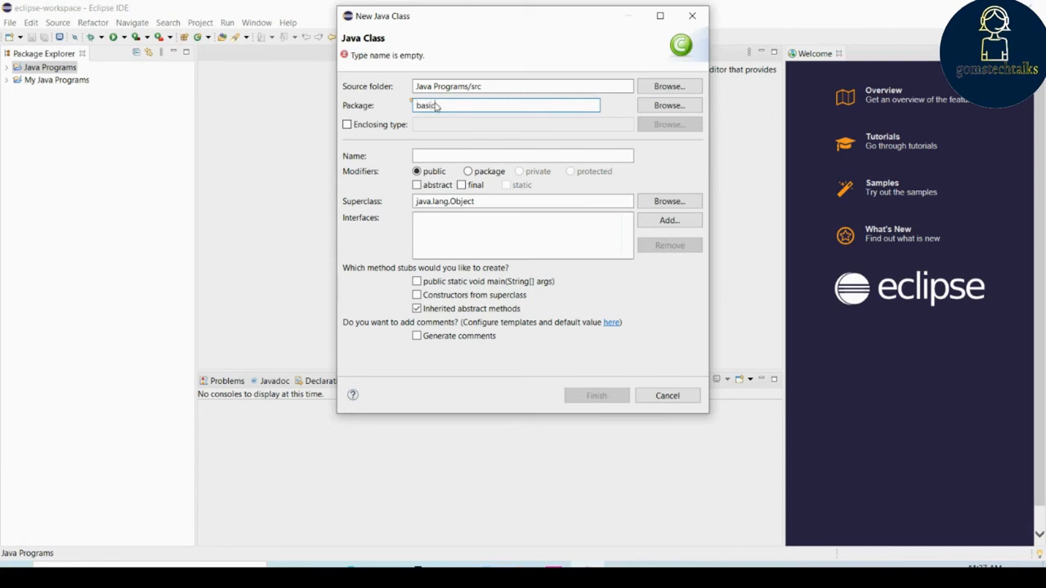
{"action": "type", "text": "pack"}
{"action": "key", "text": "Tab"}
Name the class Firs and create it with a public static void main(String[] args) method stub.
{"action": "left_click", "coordinate": [427, 154]}
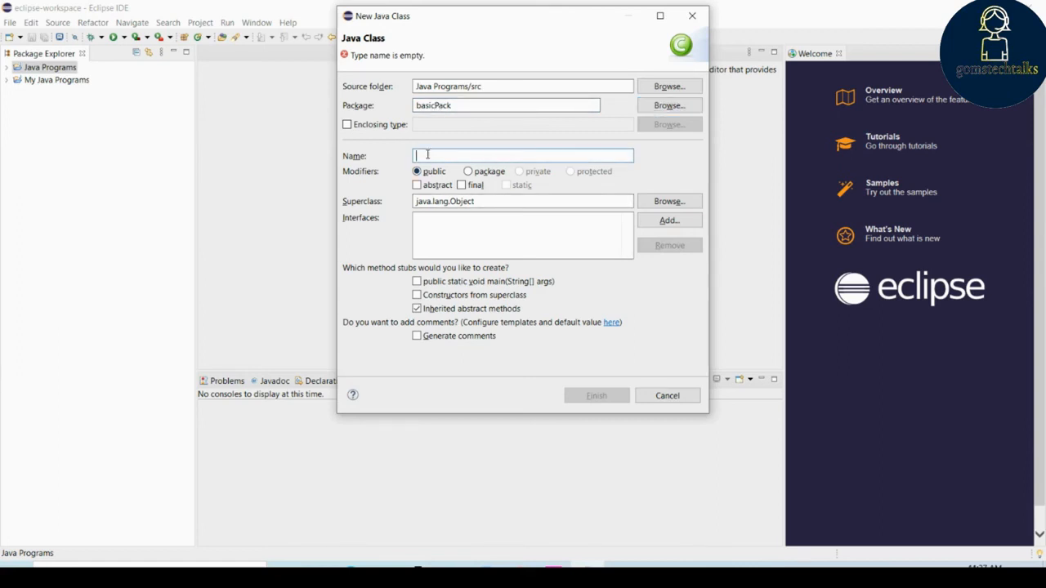
{"action": "type", "text": "firs"}
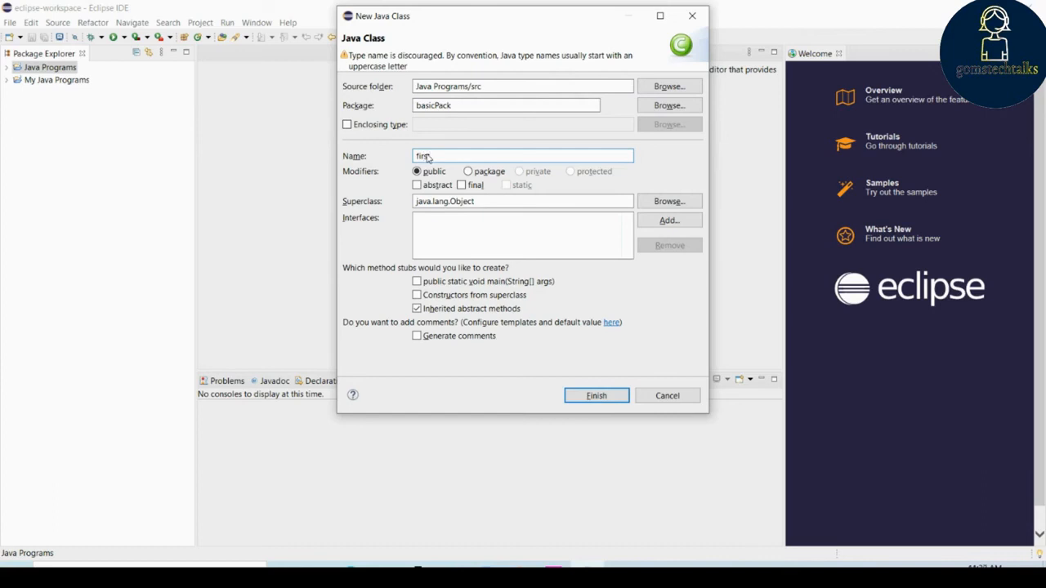
{"action": "key", "text": "BackSpace"}
{"action": "key", "text": "BackSpace"}
{"action": "key", "text": "BackSpace"}
{"action": "key", "text": "BackSpace"}
{"action": "type", "text": "Fir"}
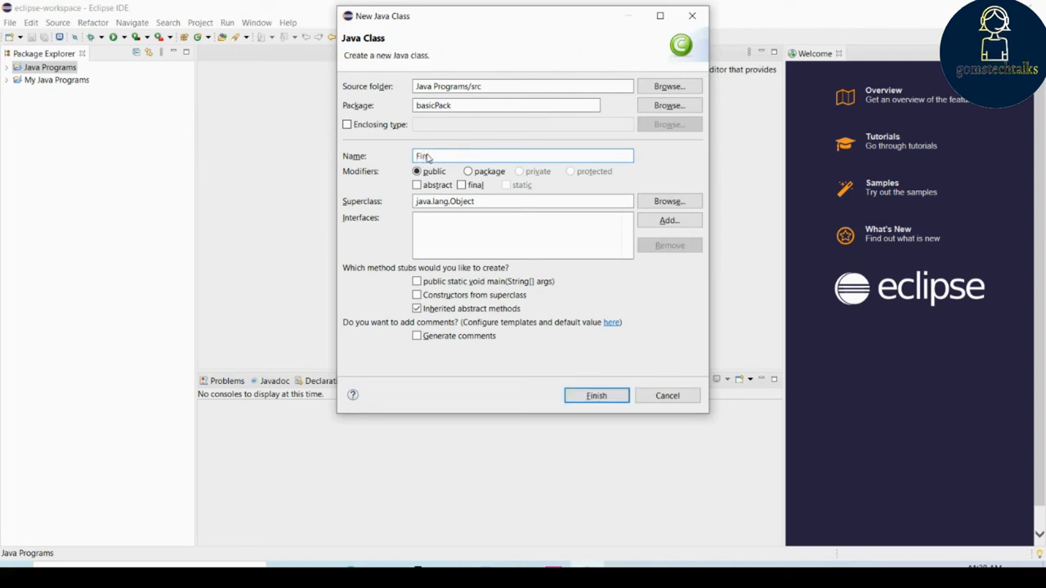
{"action": "type", "text": "s"}
{"action": "left_click", "coordinate": [417, 282]}
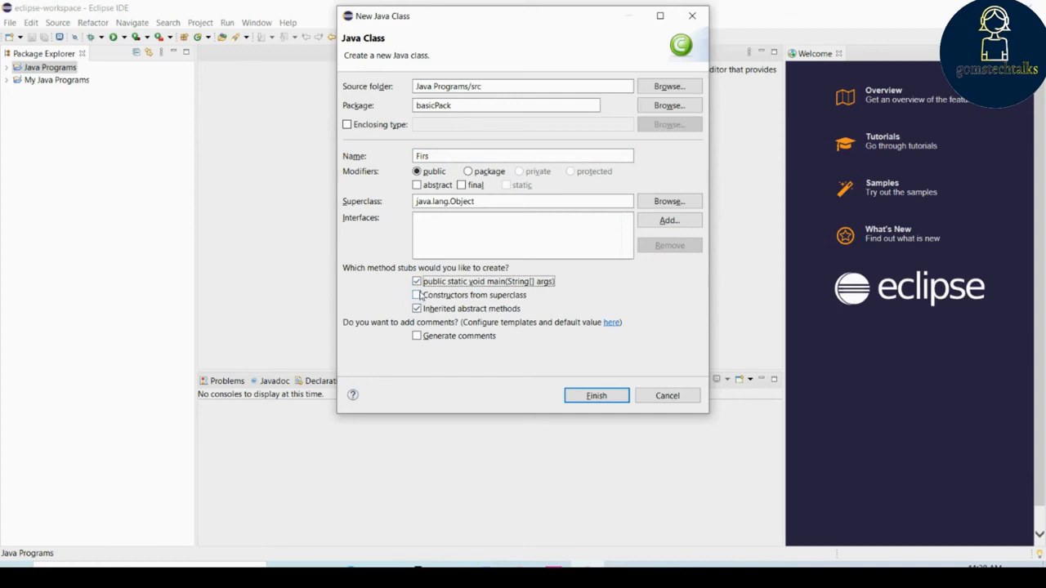
{"action": "left_click", "coordinate": [596, 396]}
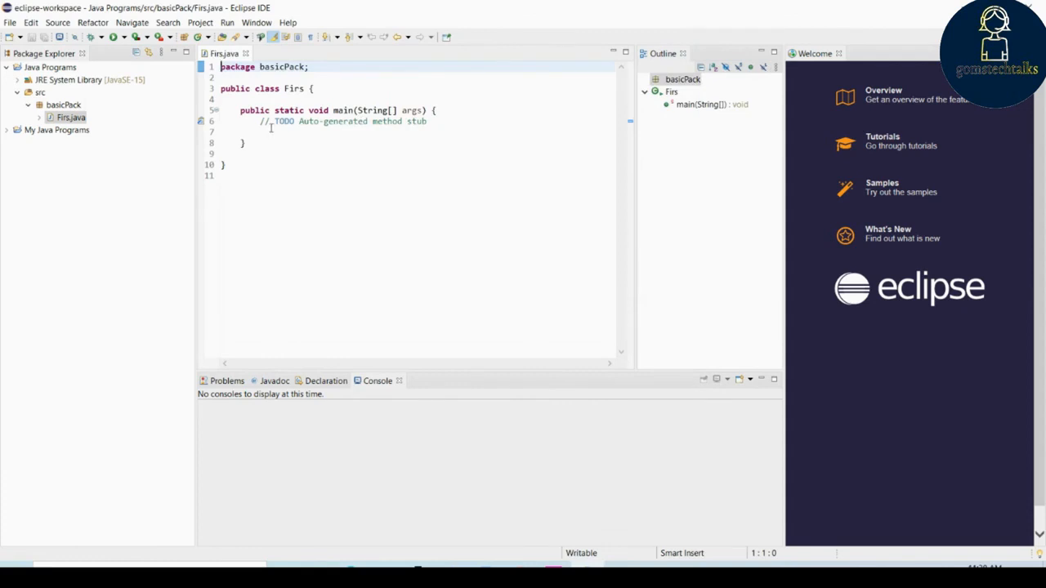
Add an indented System.out.print call on the empty line below the TODO comment in the main method.
{"action": "left_click", "coordinate": [276, 134]}
{"action": "key", "text": "Tab"}
{"action": "key", "text": "Tab"}
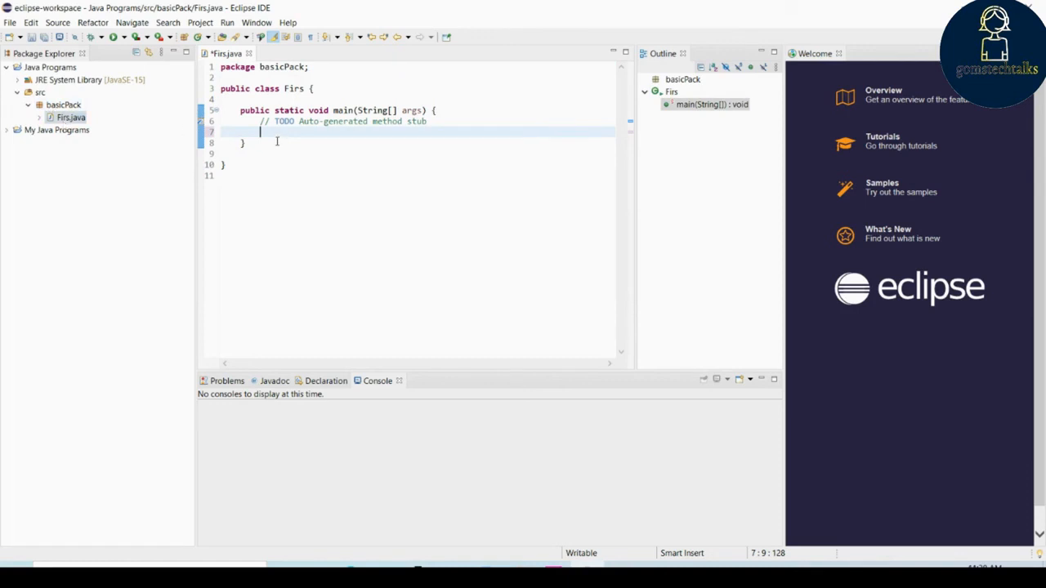
{"action": "type", "text": "System.o"}
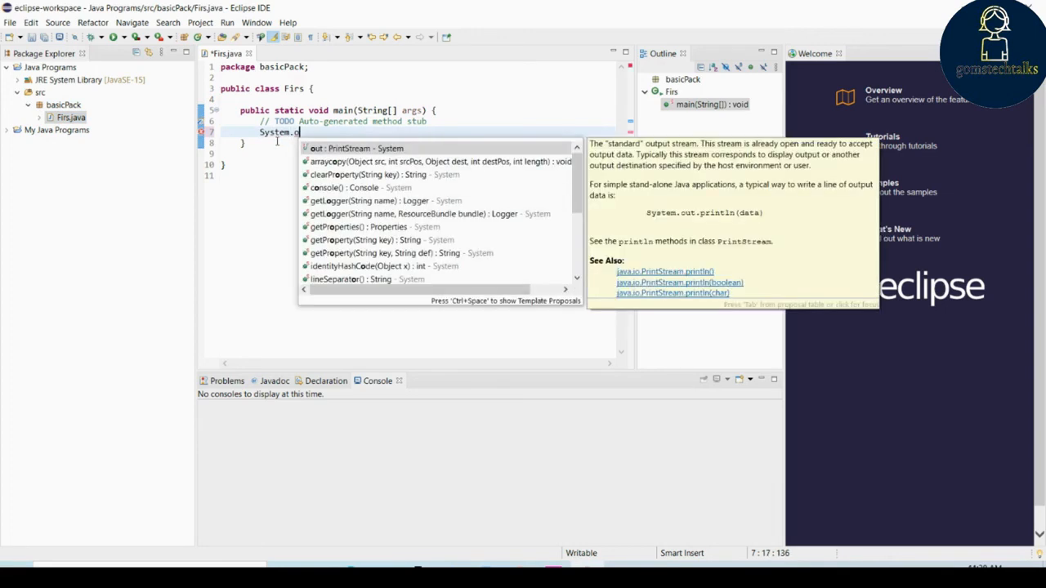
{"action": "type", "text": "ut"}
{"action": "key", "text": "Return"}
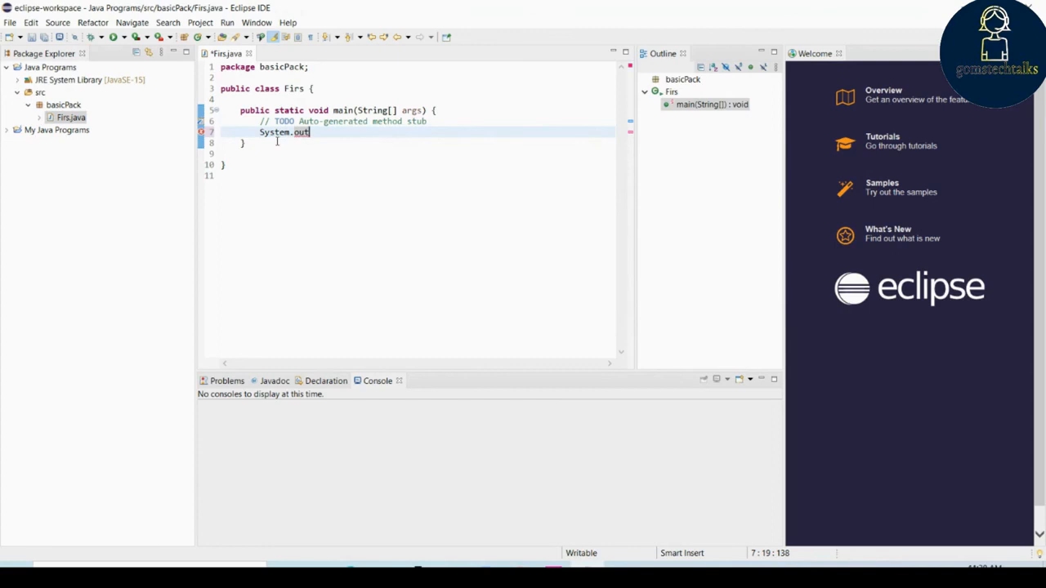
{"action": "type", "text": ".pri"}
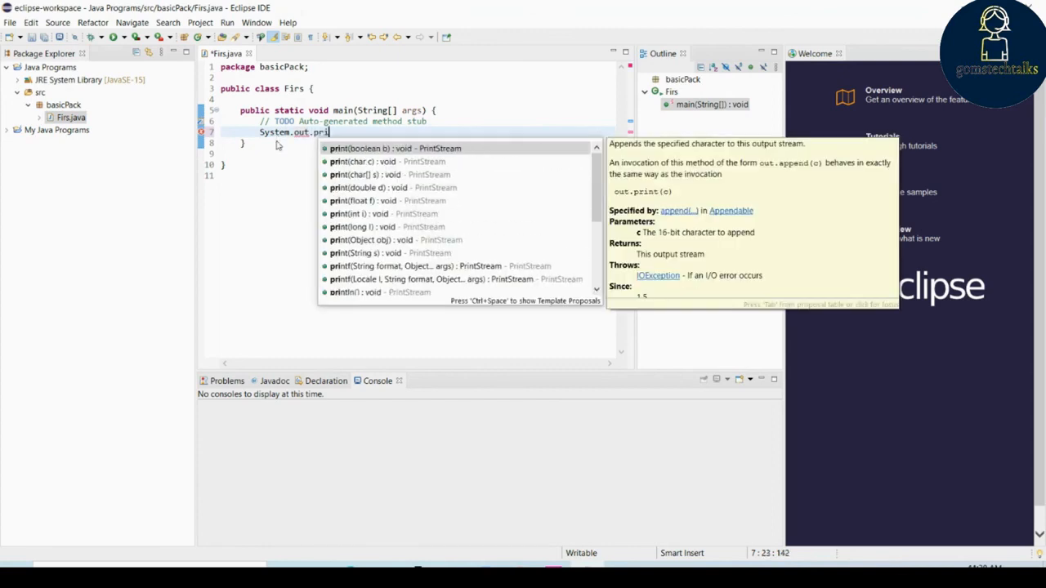
{"action": "type", "text": "nt"}
{"action": "key", "text": "Return"}
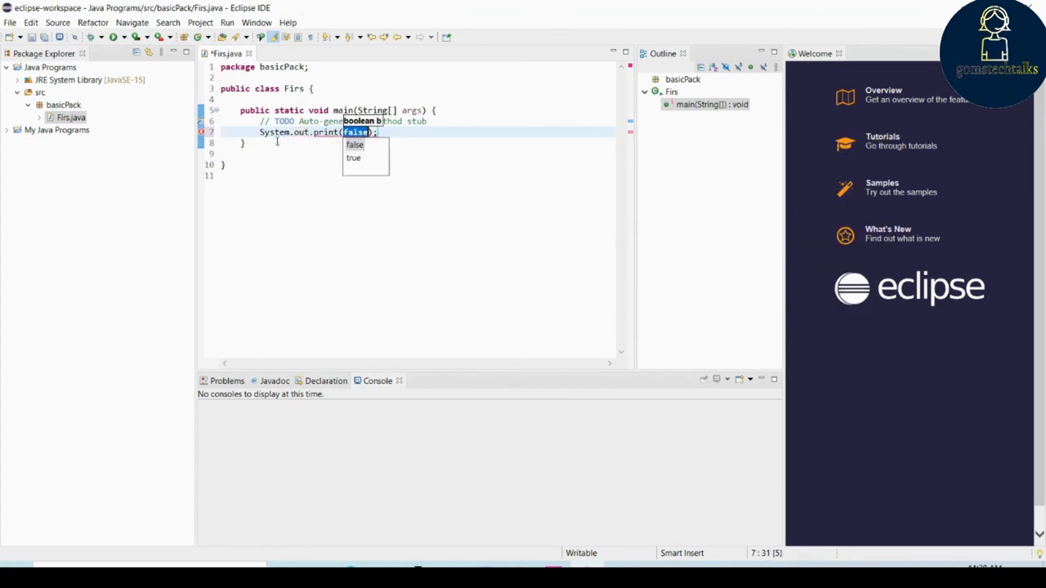
Make the print call output the string "Welcome to learn Java" and save the file.
{"action": "type", "text": "\""}
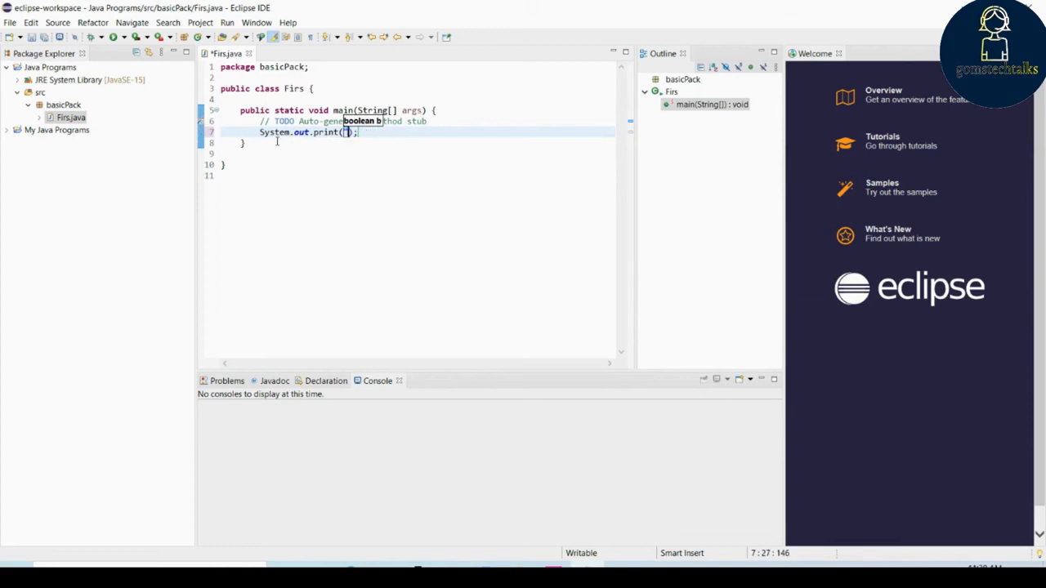
{"action": "type", "text": "Welcome to lear"}
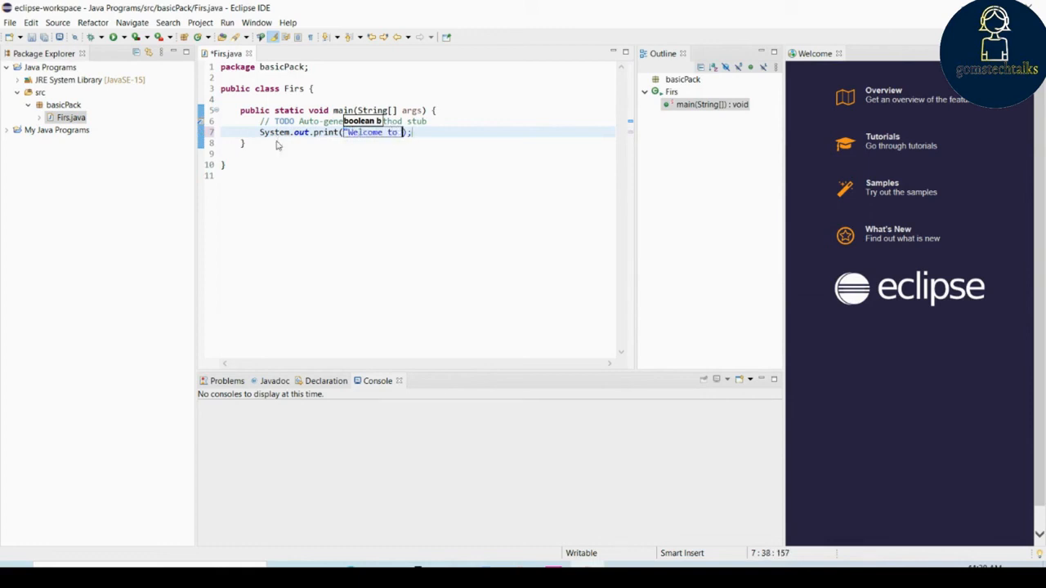
{"action": "type", "text": "n Java\""}
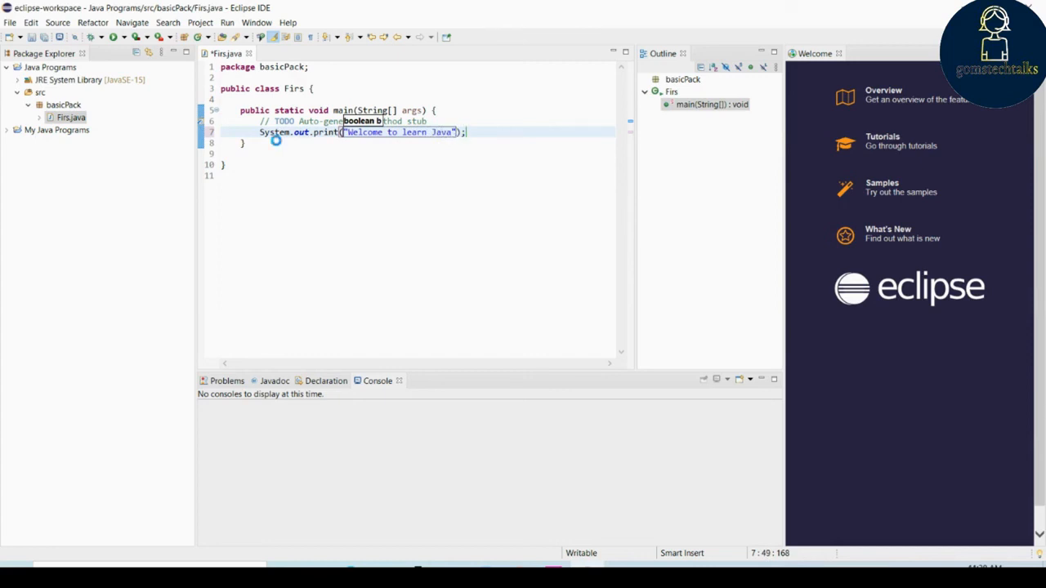
{"action": "key", "text": "ctrl+s"}
Run the Firs program and select its output line in the console.
{"action": "left_click", "coordinate": [361, 175]}
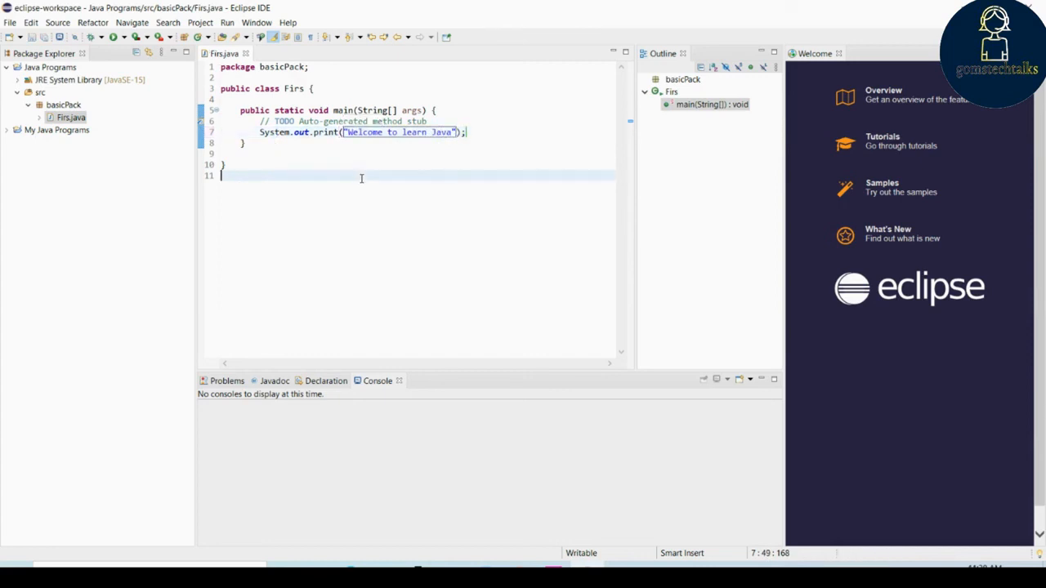
{"action": "left_click", "coordinate": [114, 38]}
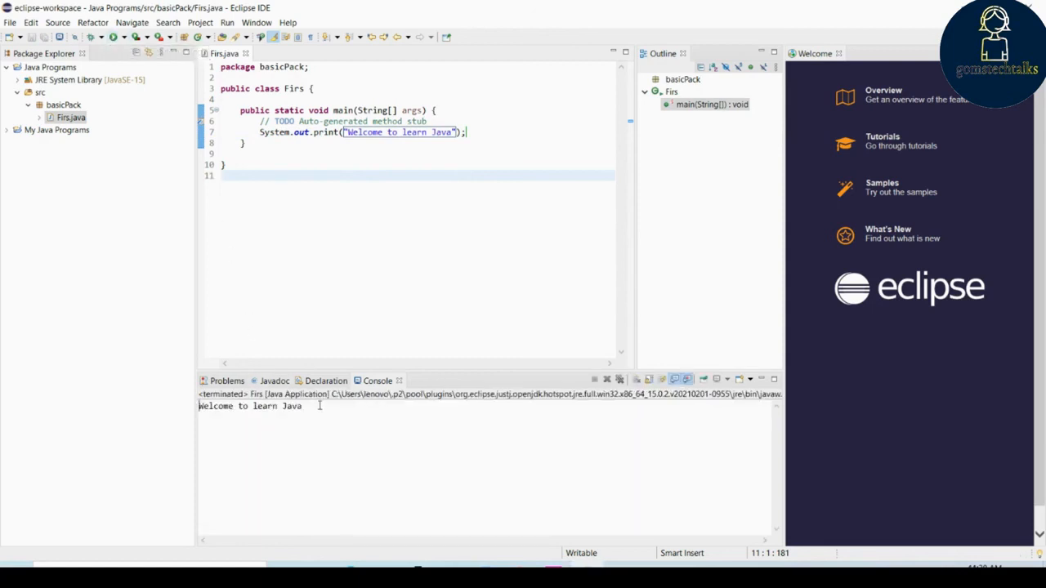
{"action": "left_click_drag", "start_coordinate": [319, 406], "coordinate": [197, 405]}
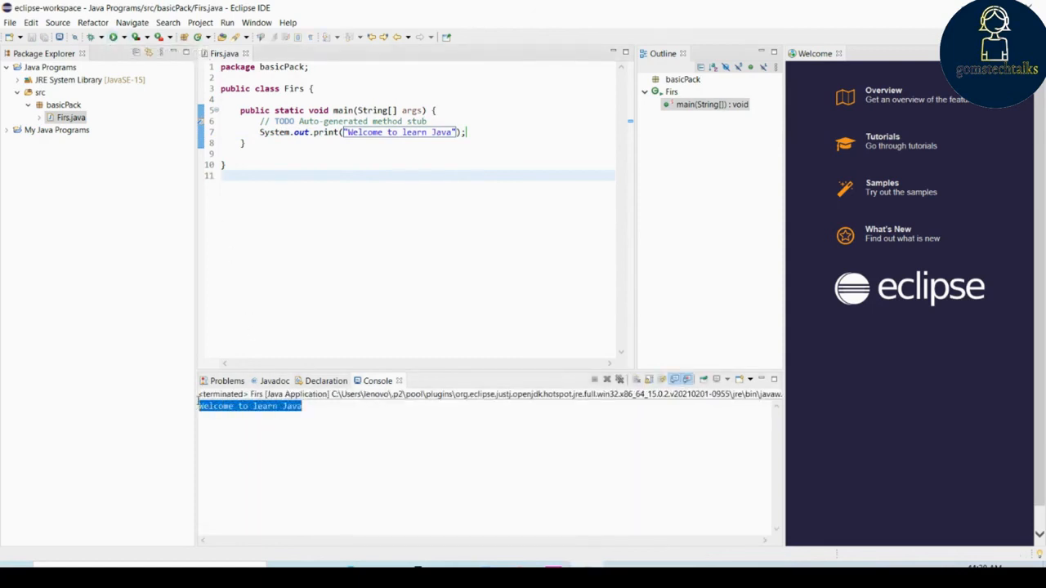
{"action": "left_click", "coordinate": [124, 38]}
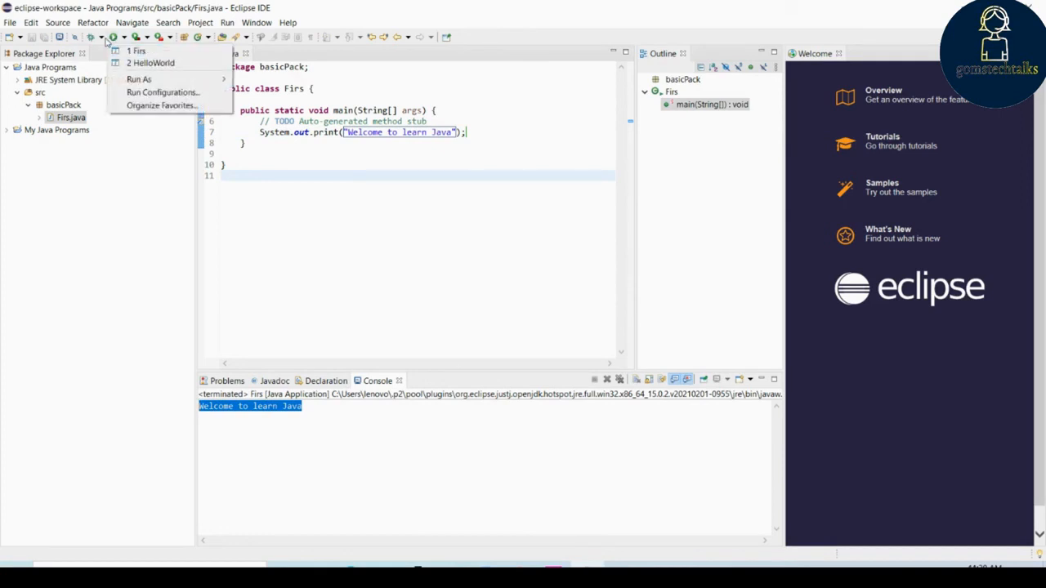
{"action": "left_click", "coordinate": [101, 37]}
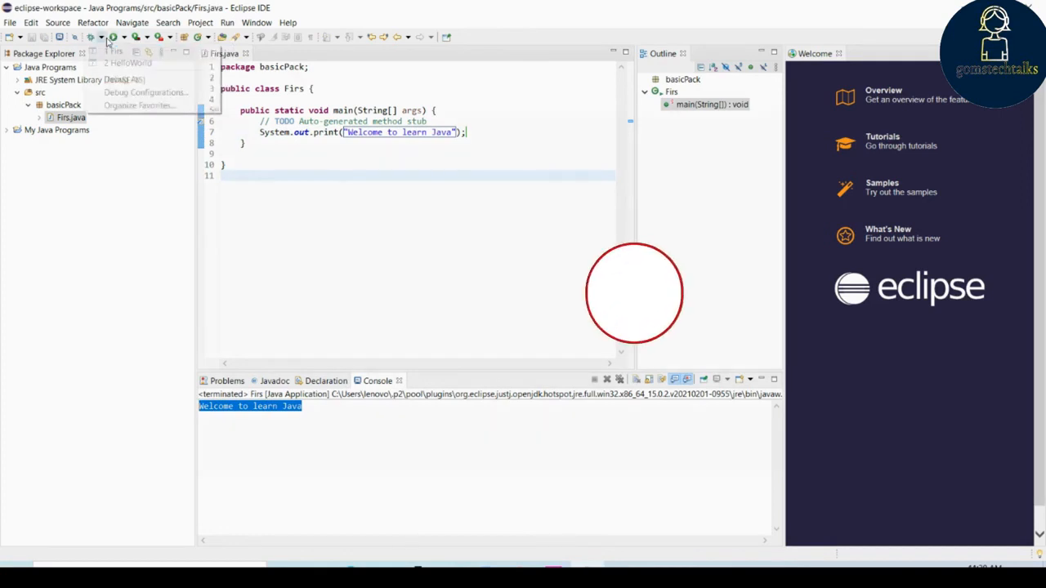
{"action": "left_click", "coordinate": [388, 226]}
{"action": "left_click", "coordinate": [227, 22]}
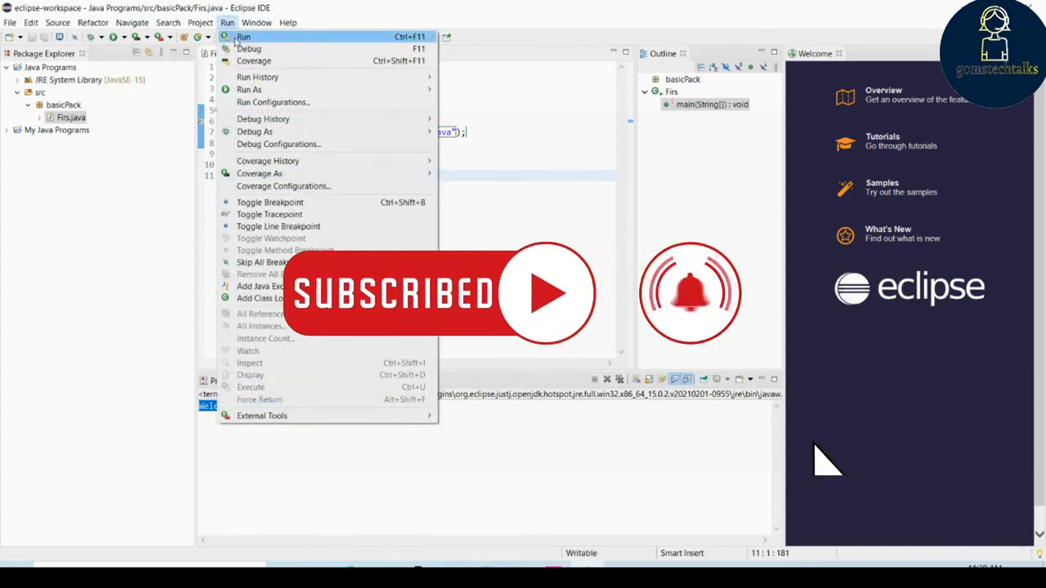
{"action": "left_click", "coordinate": [537, 202]}
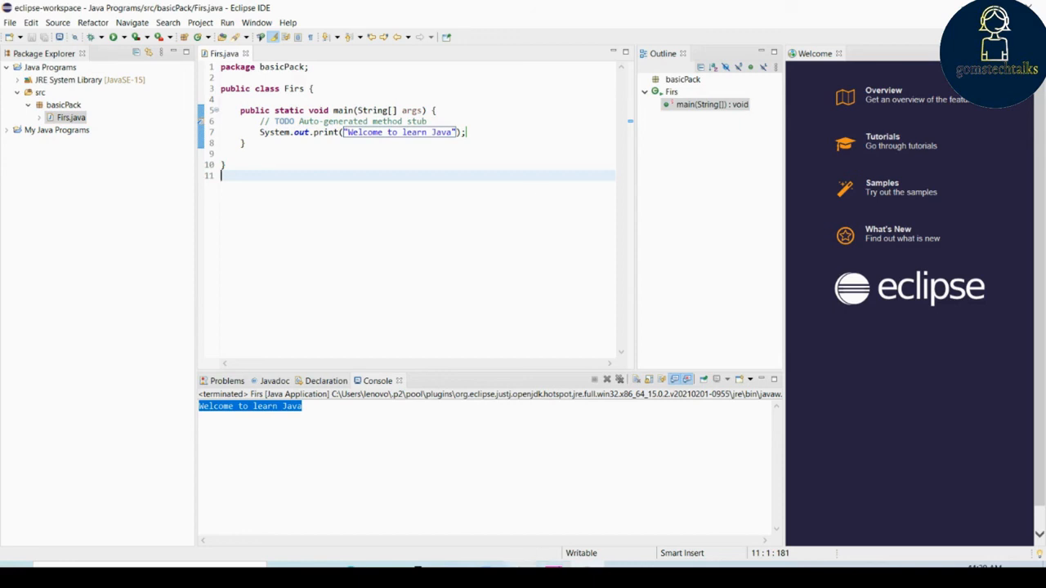
{"action": "mouse_move", "coordinate": [523, 566]}
{"action": "left_click", "coordinate": [581, 536]}
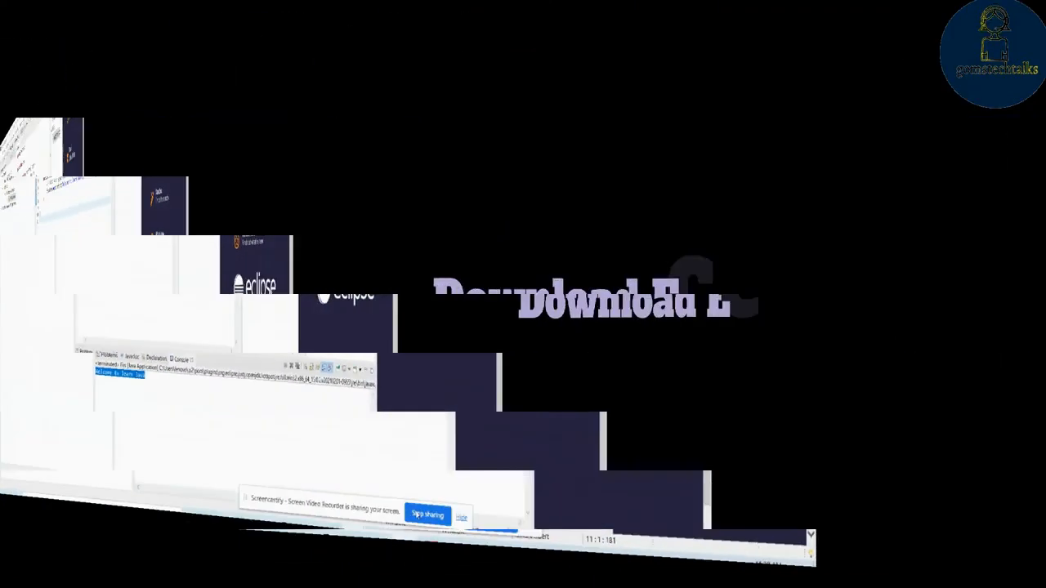